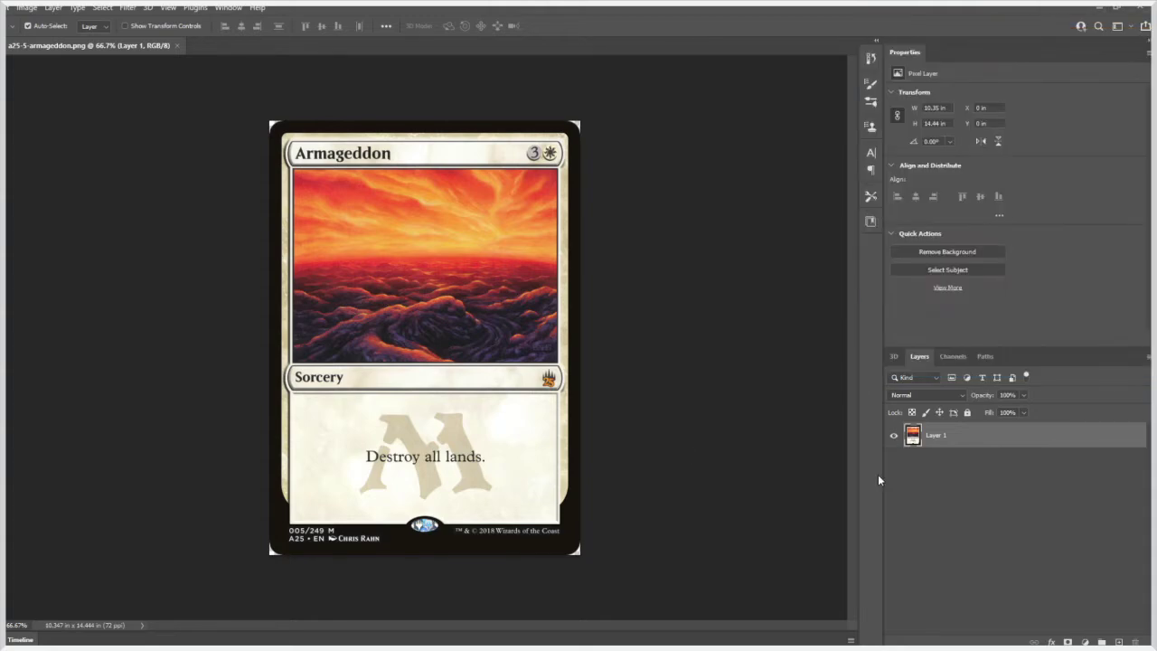
Copy a sunset sky strip to a new layer, move it over the type line, and mask it.
key(m)
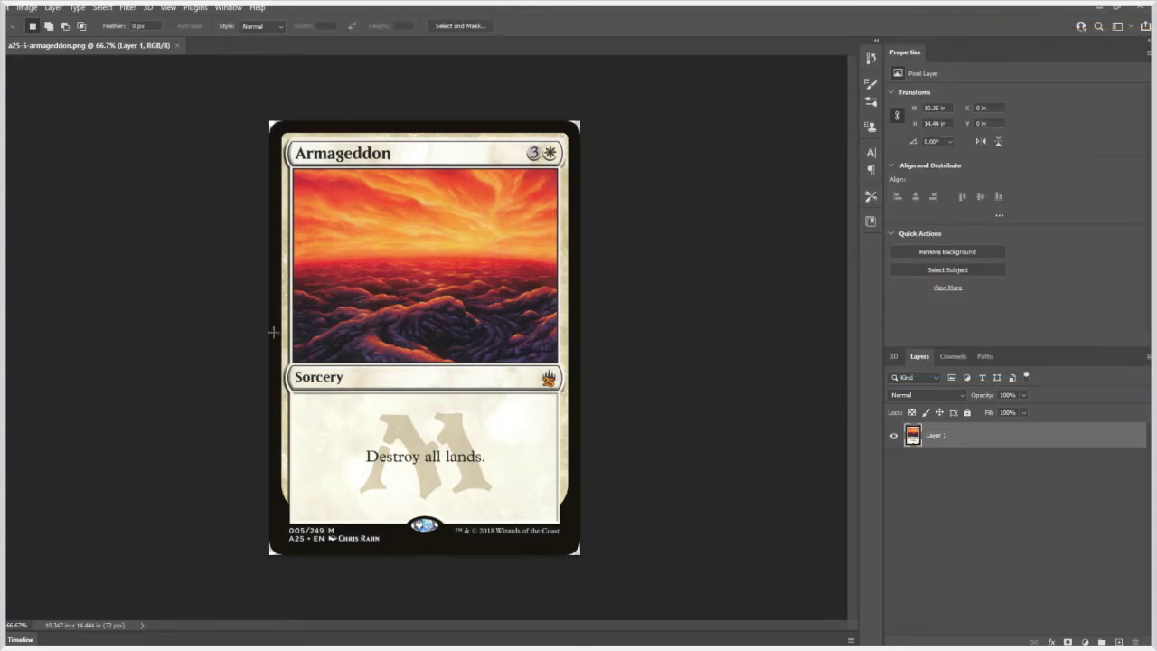
drag(274, 200, 575, 289)
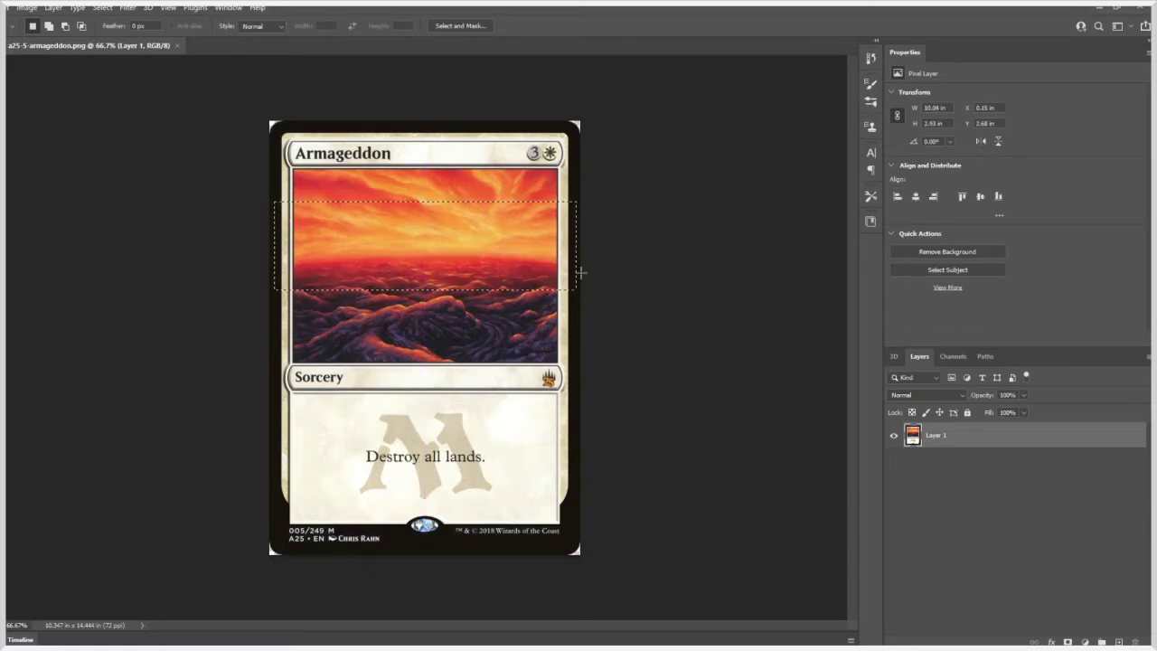
key(ctrl+j)
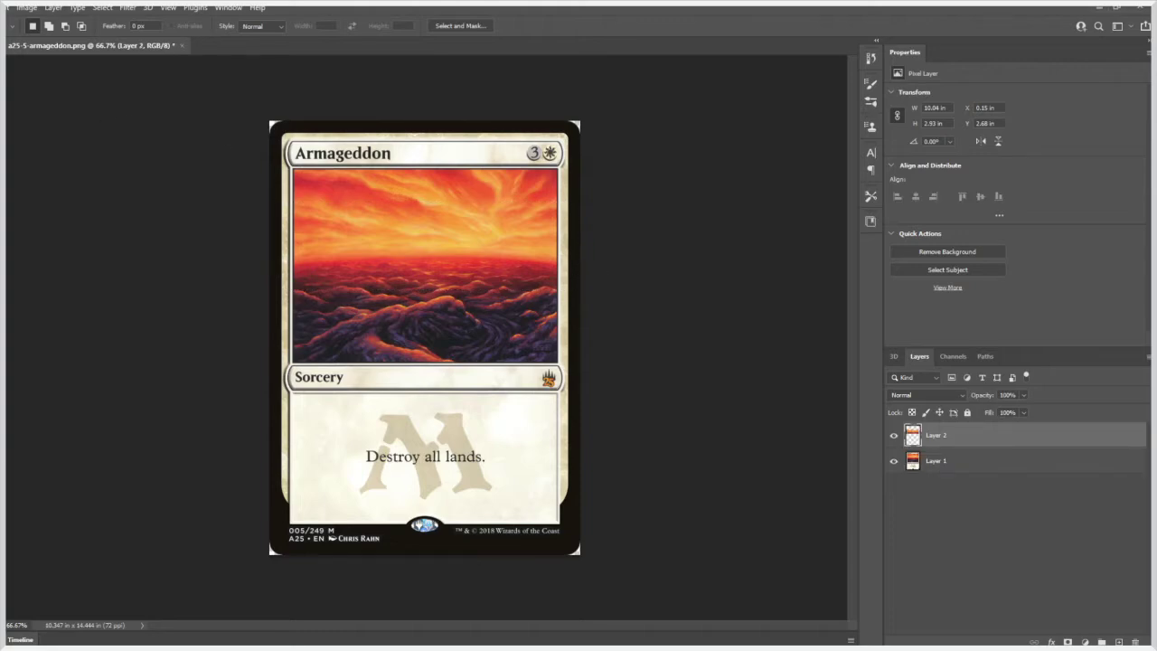
key(v)
drag(440, 262, 440, 376)
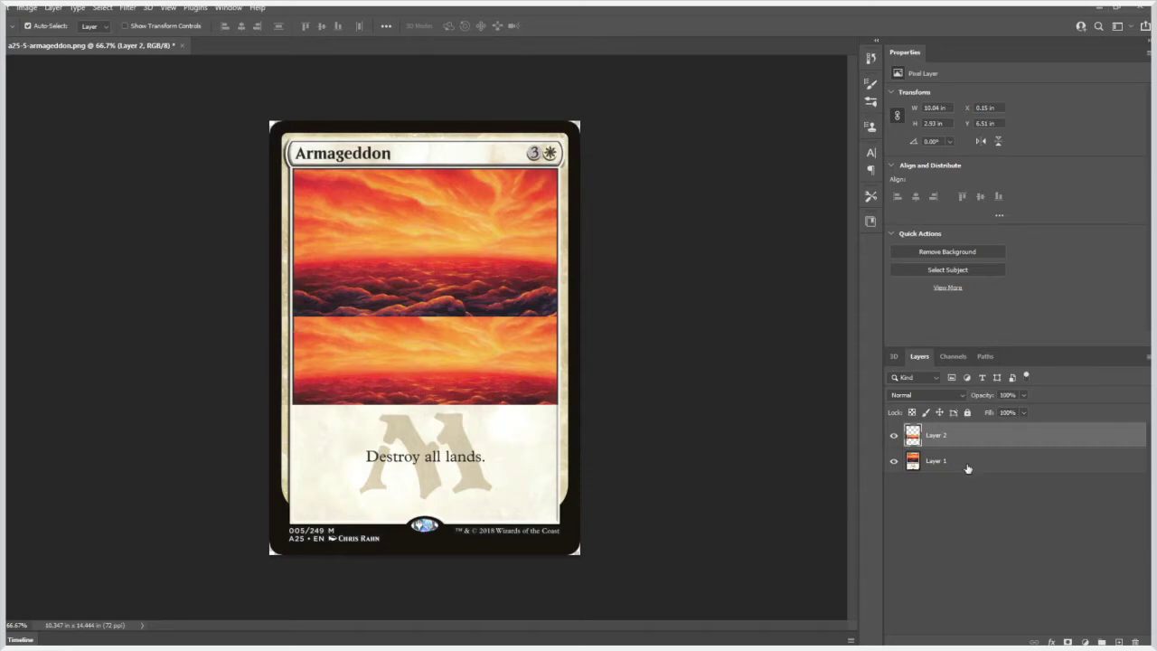
click(1067, 642)
Zoom in on the sky copies and set up the brush size and hardness.
key(ctrl+plus)
key(ctrl+plus)
key(ctrl+plus)
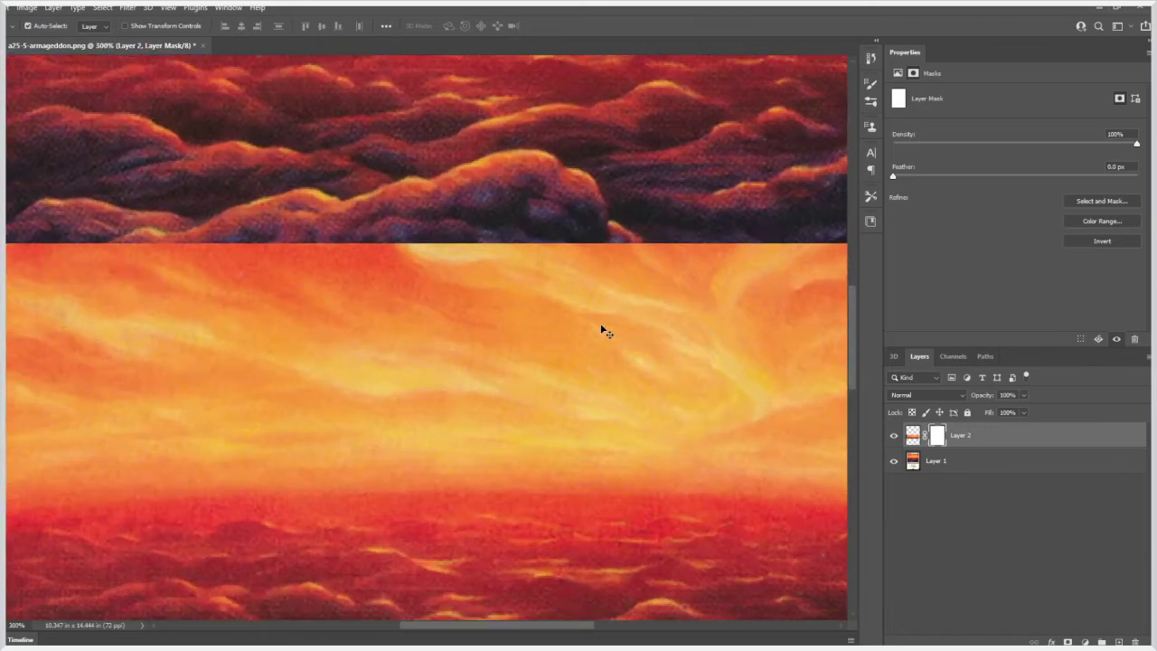
drag(343, 274, 182, 280)
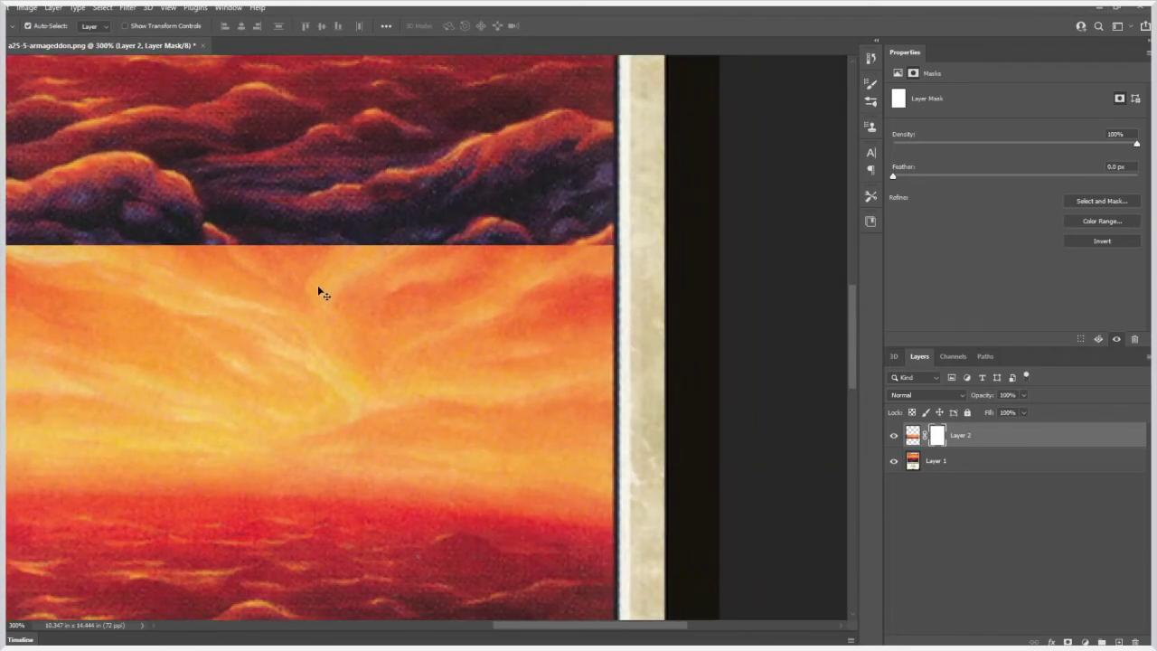
key(b)
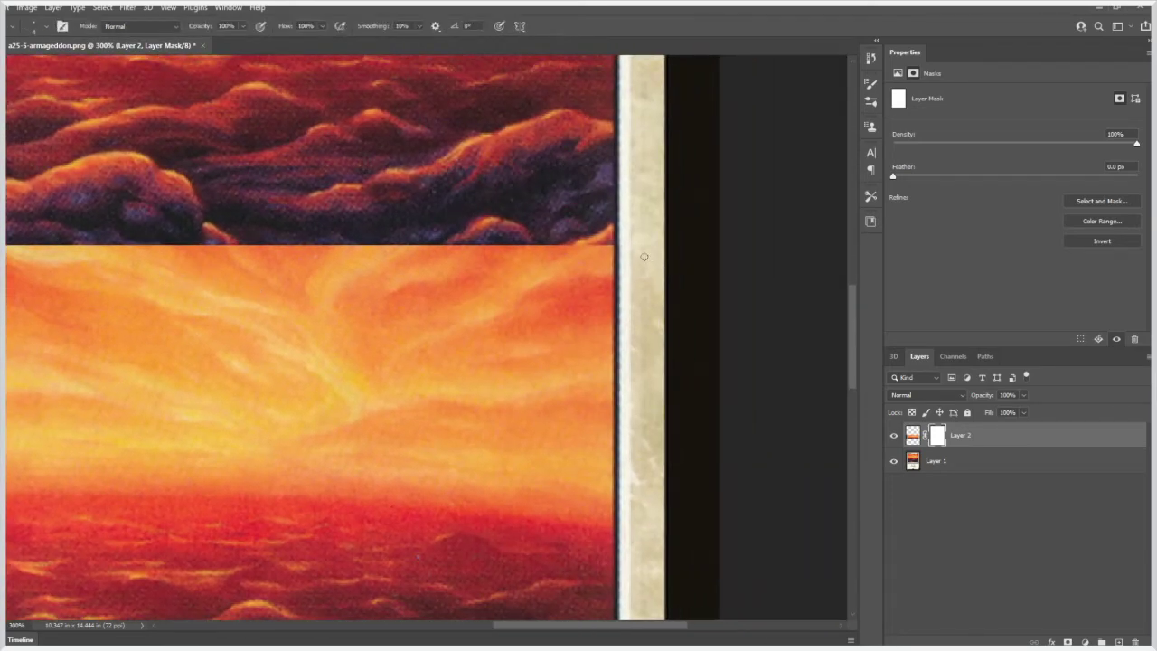
click(47, 30)
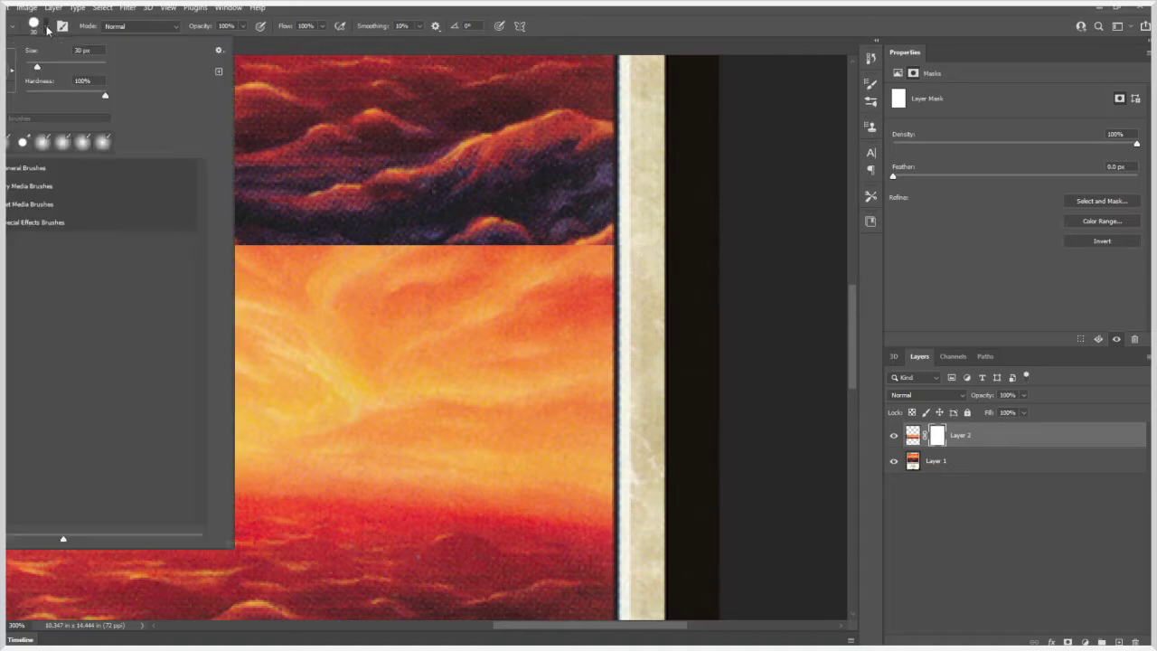
text(0)
key(Return)
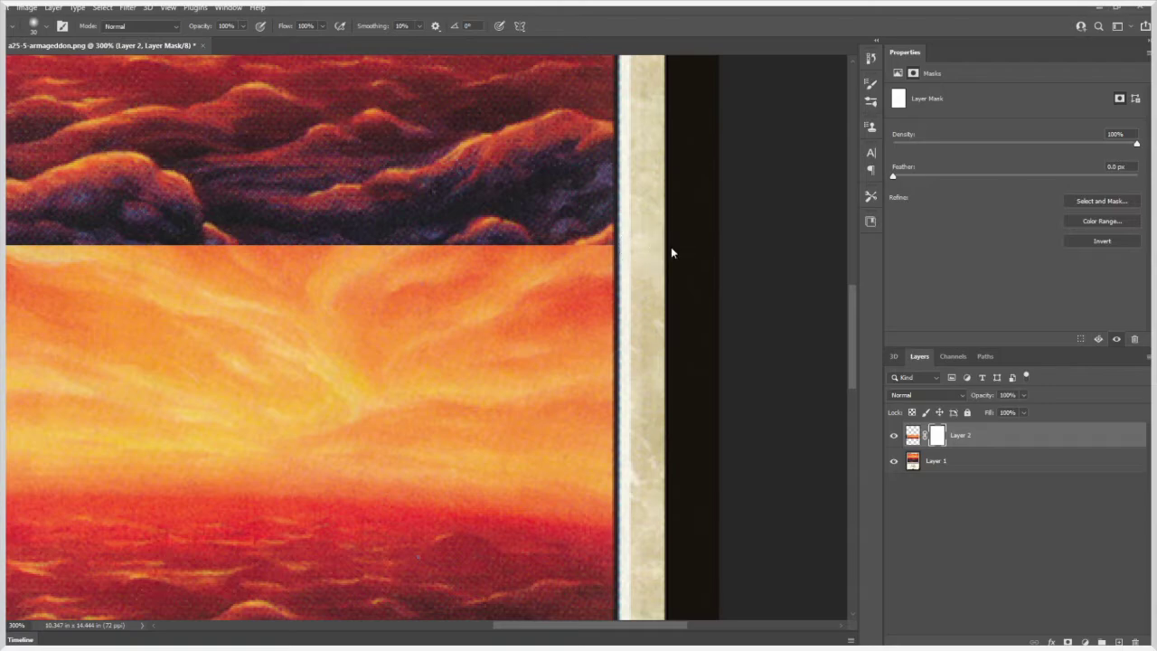
scroll(671, 253, down, 3)
scroll(685, 241, down, 4)
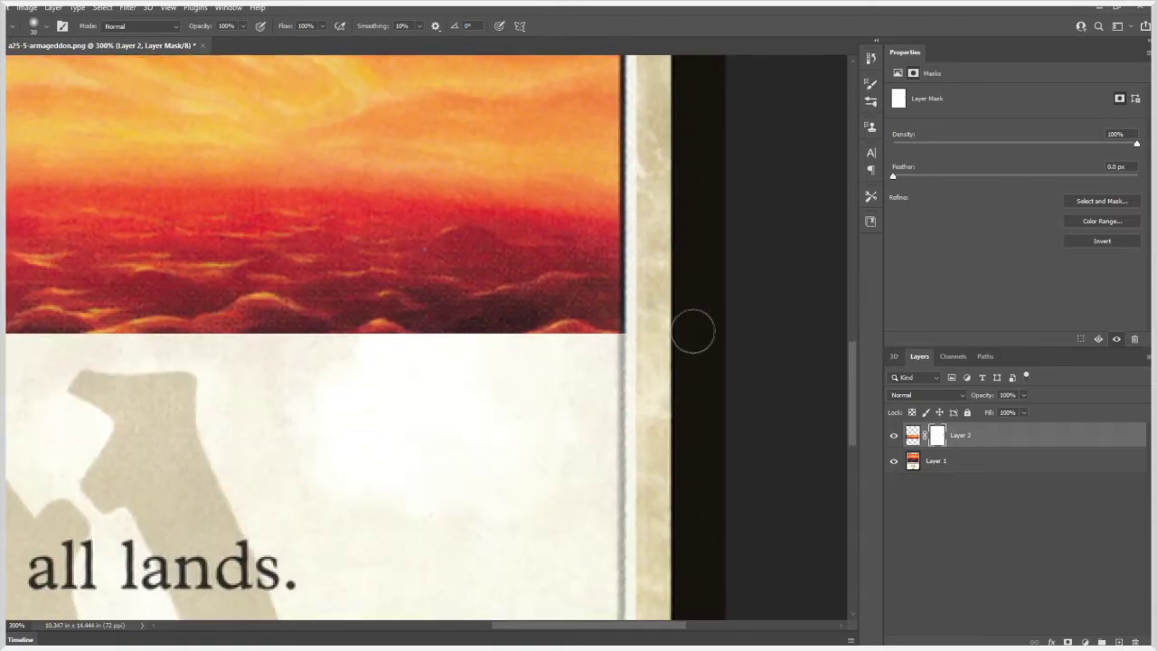
drag(218, 243, 809, 251)
drag(279, 232, 564, 251)
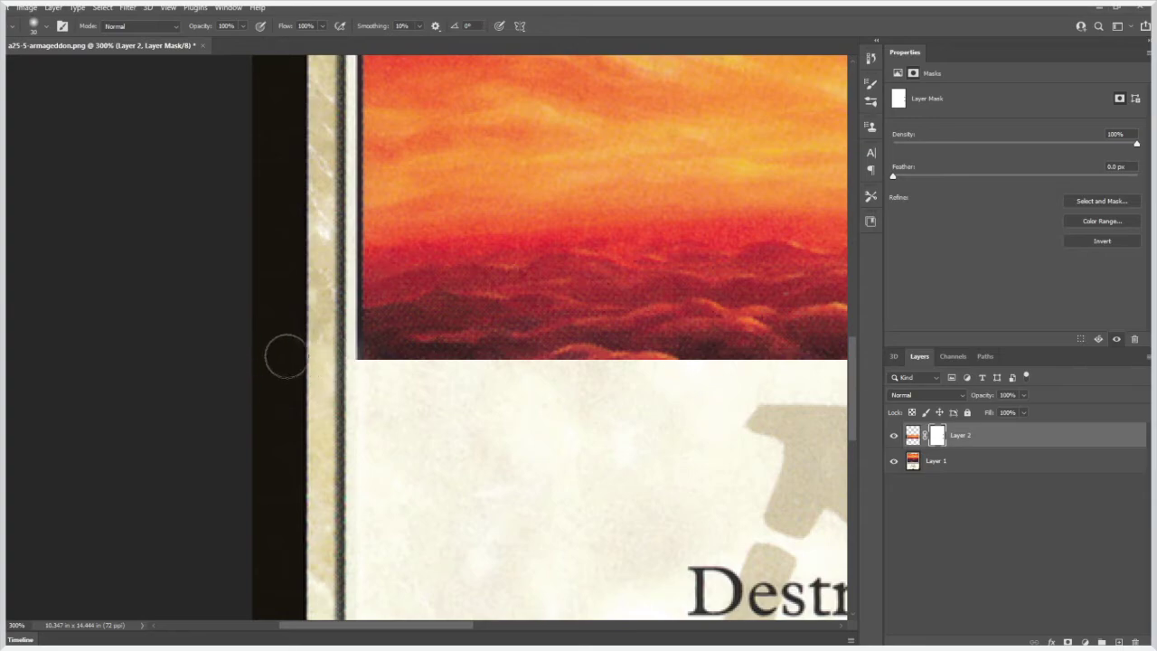
scroll(310, 384, up, 5)
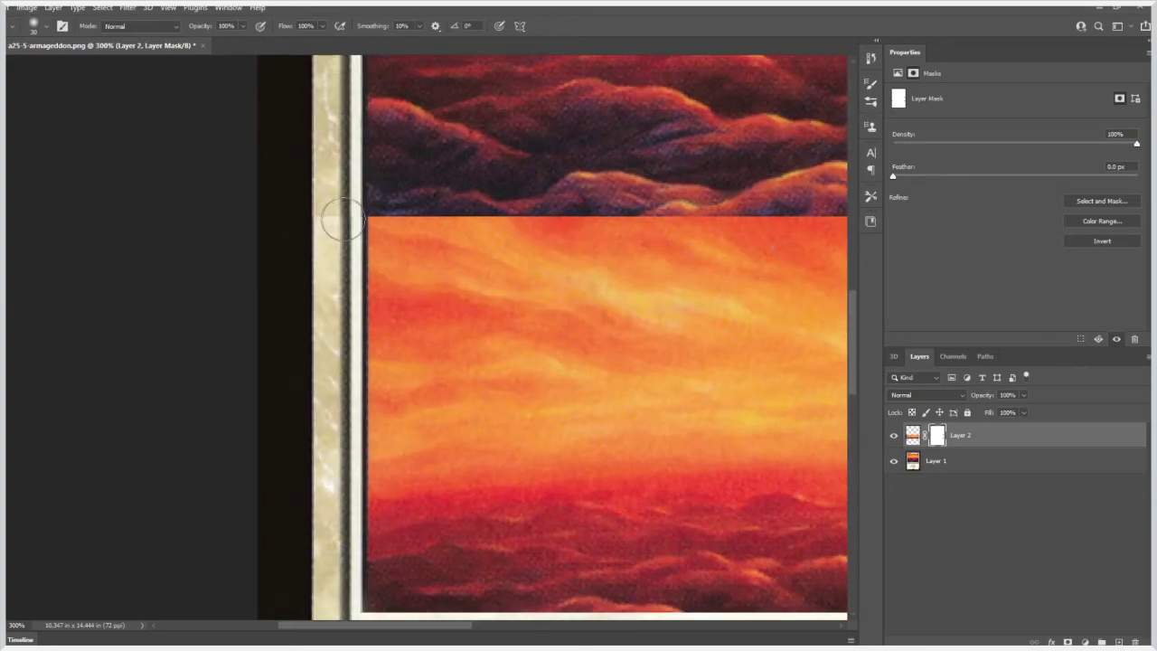
Merge Layer 2 and the original card layer into a single layer.
key(ctrl+0)
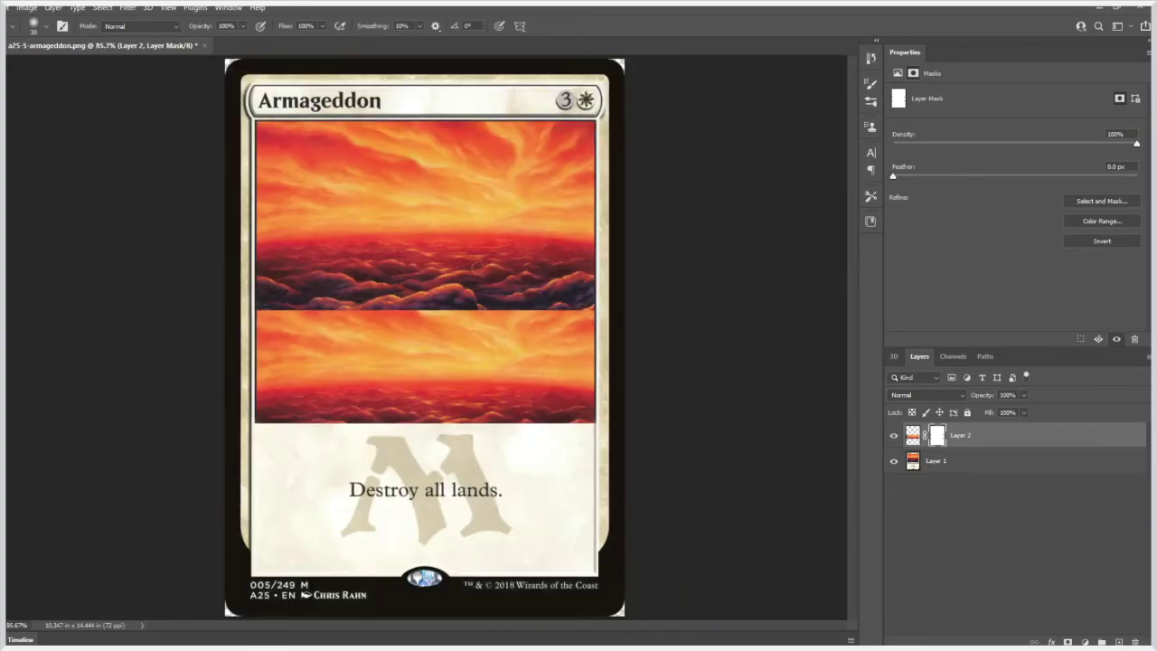
key(v)
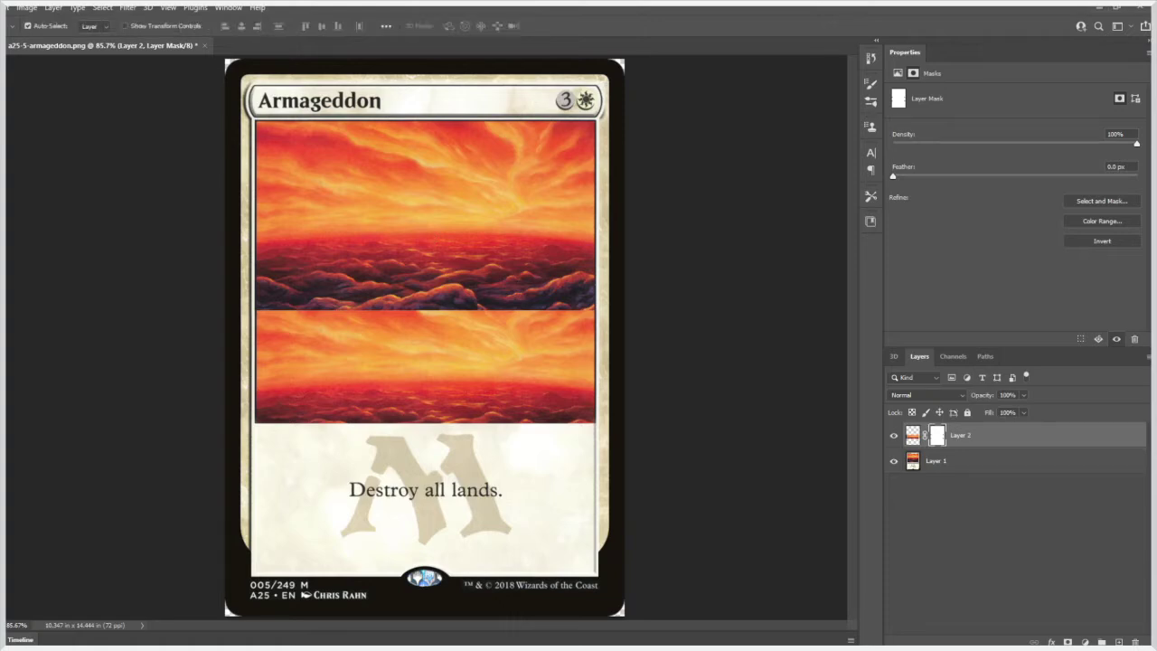
key(m)
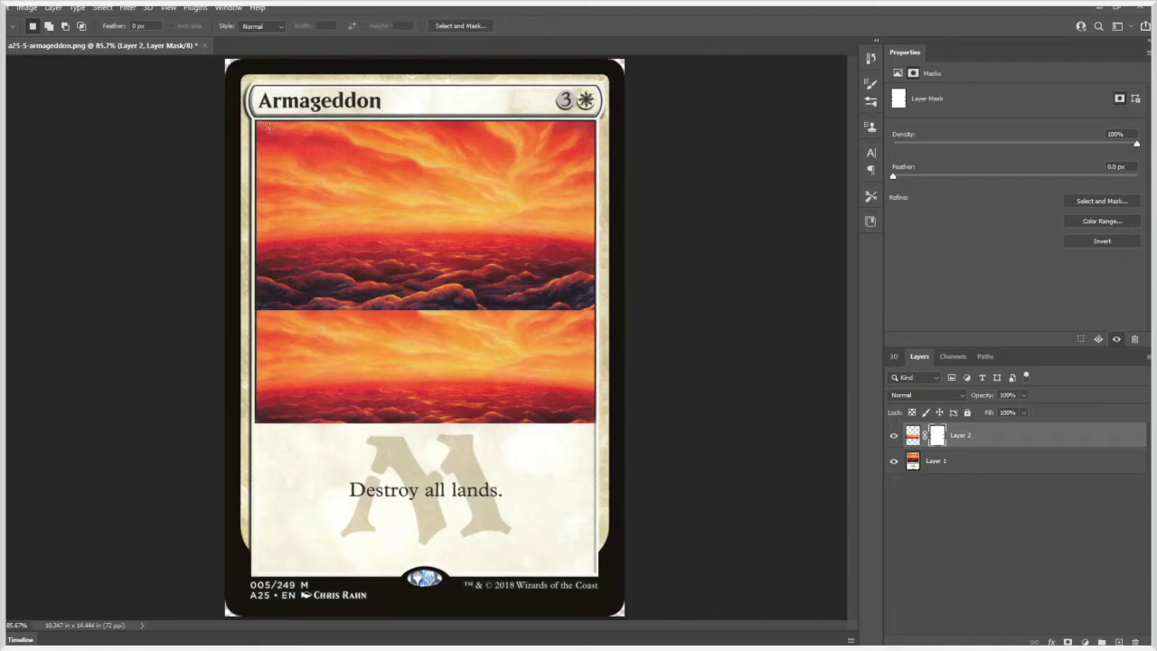
key(v)
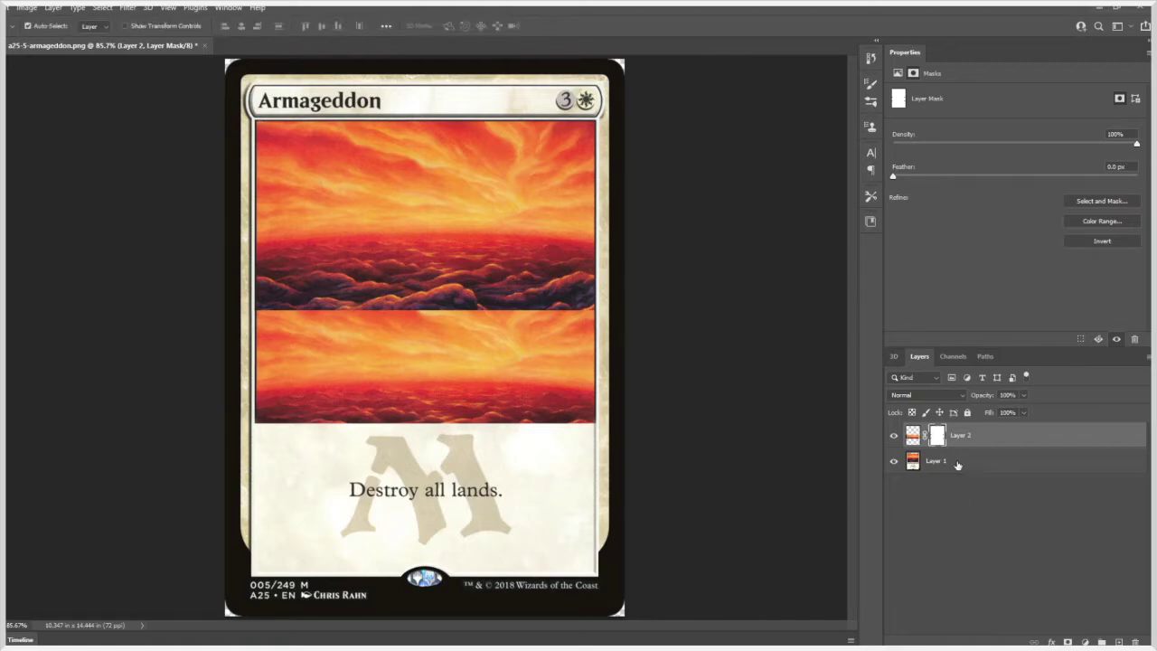
shift+click(959, 465)
right_click(956, 464)
click(1019, 491)
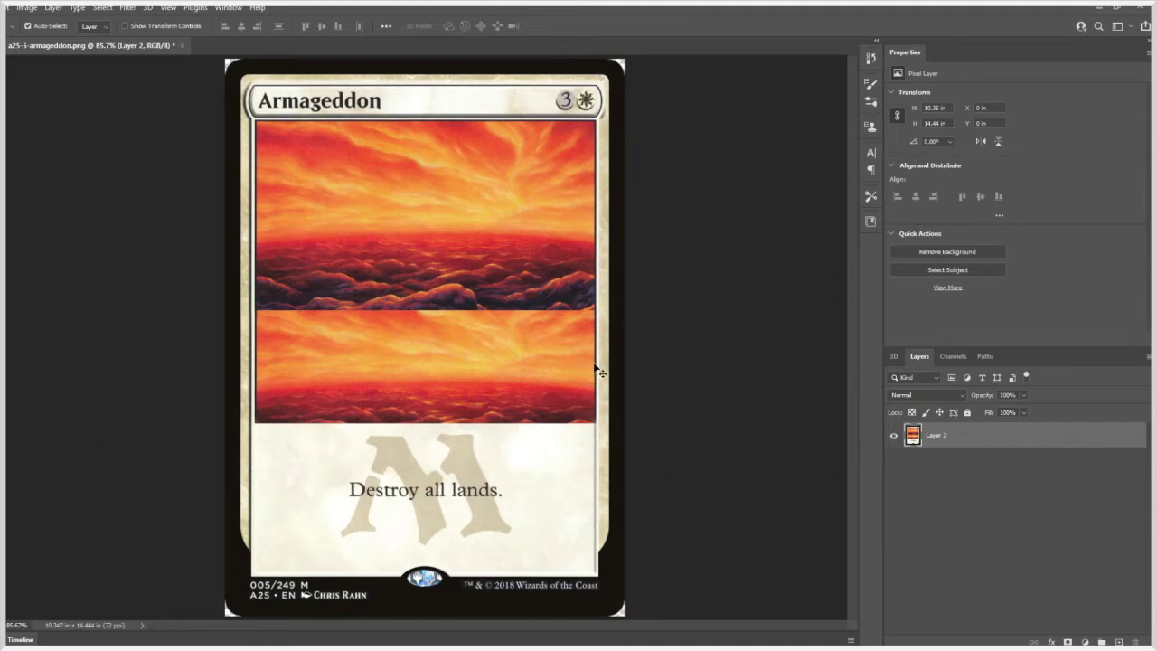
Marquee-select the artwork and rules-text box area of the card.
key(m)
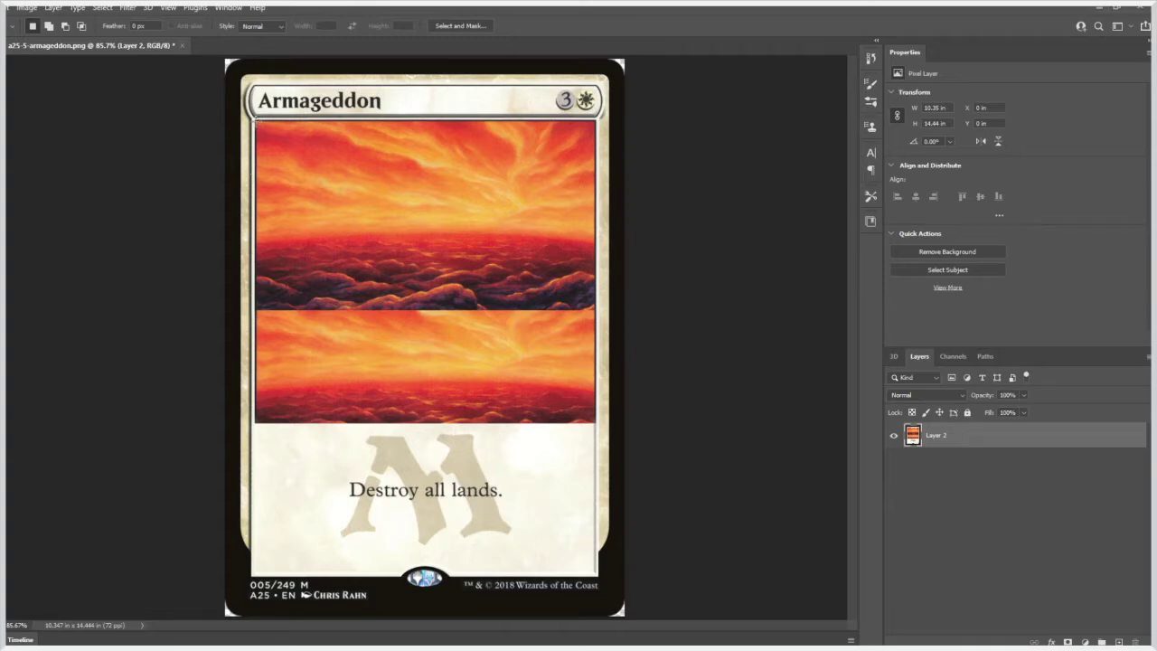
mouse_move(256, 120)
mouse_down()
mouse_move(581, 567)
mouse_move(597, 573)
mouse_up()
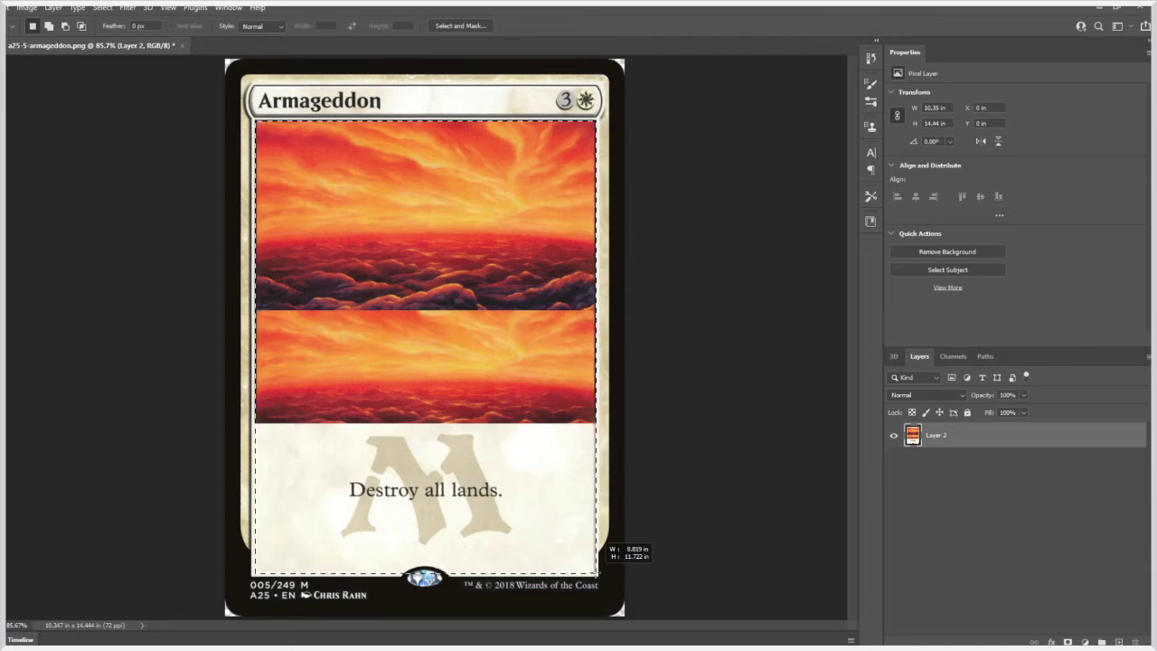
drag(597, 573, 598, 576)
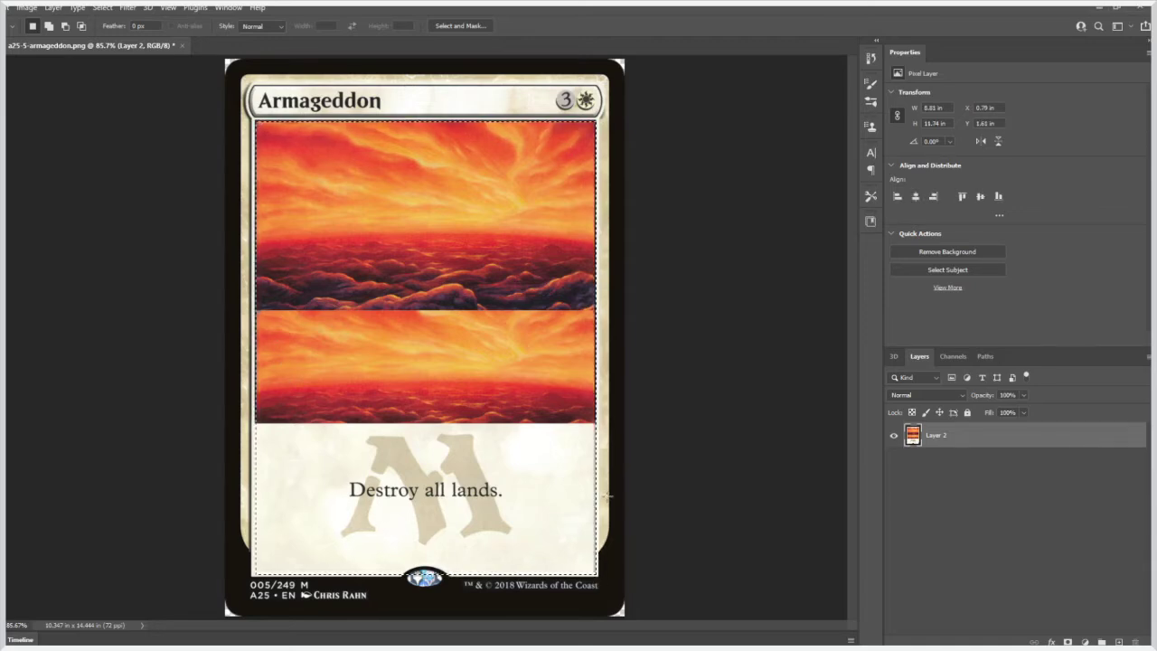
key(ctrl+d)
drag(254, 121, 596, 573)
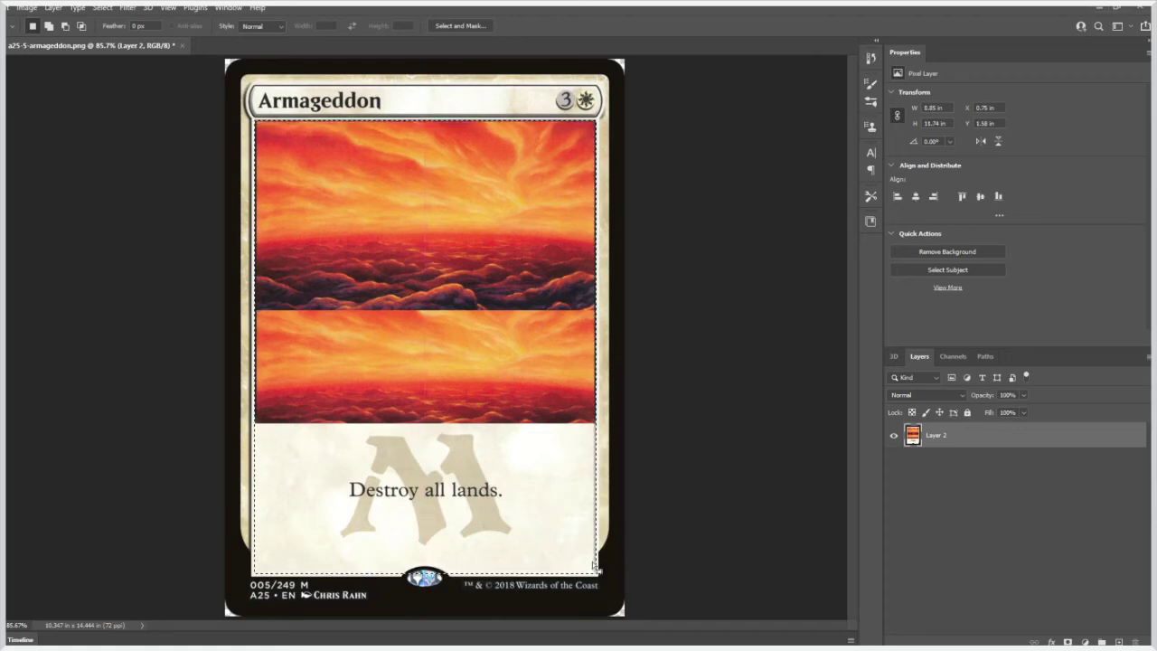
Add an inverted mask so the art and text area hide, leaving the frame; select Move.
click(1068, 641)
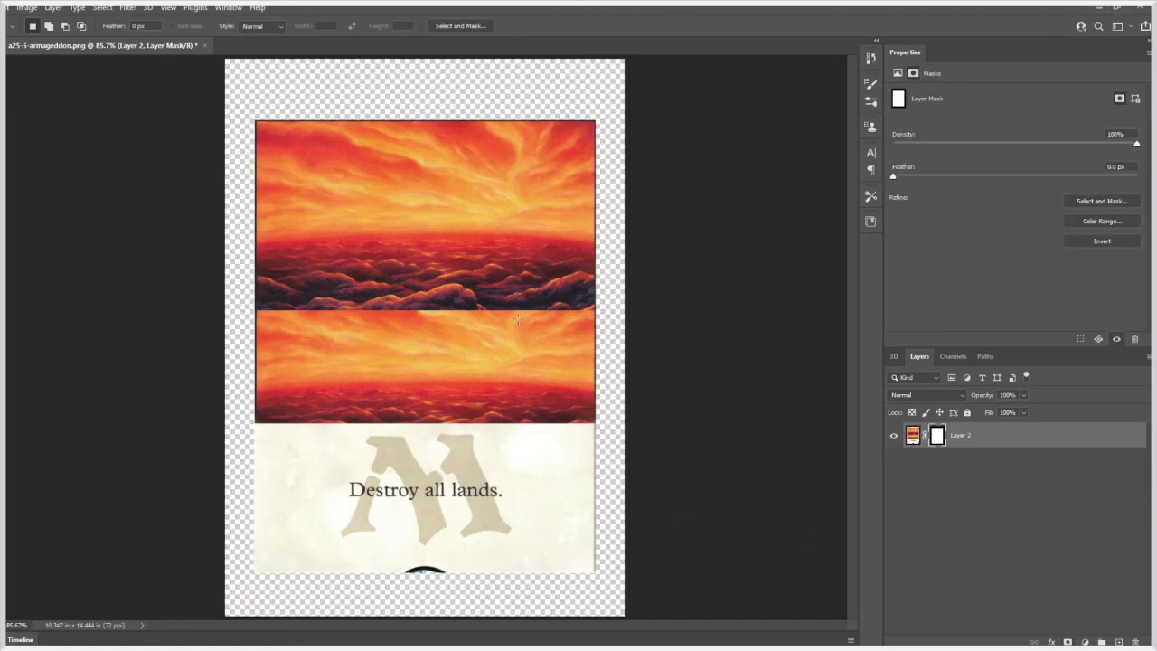
click(1098, 242)
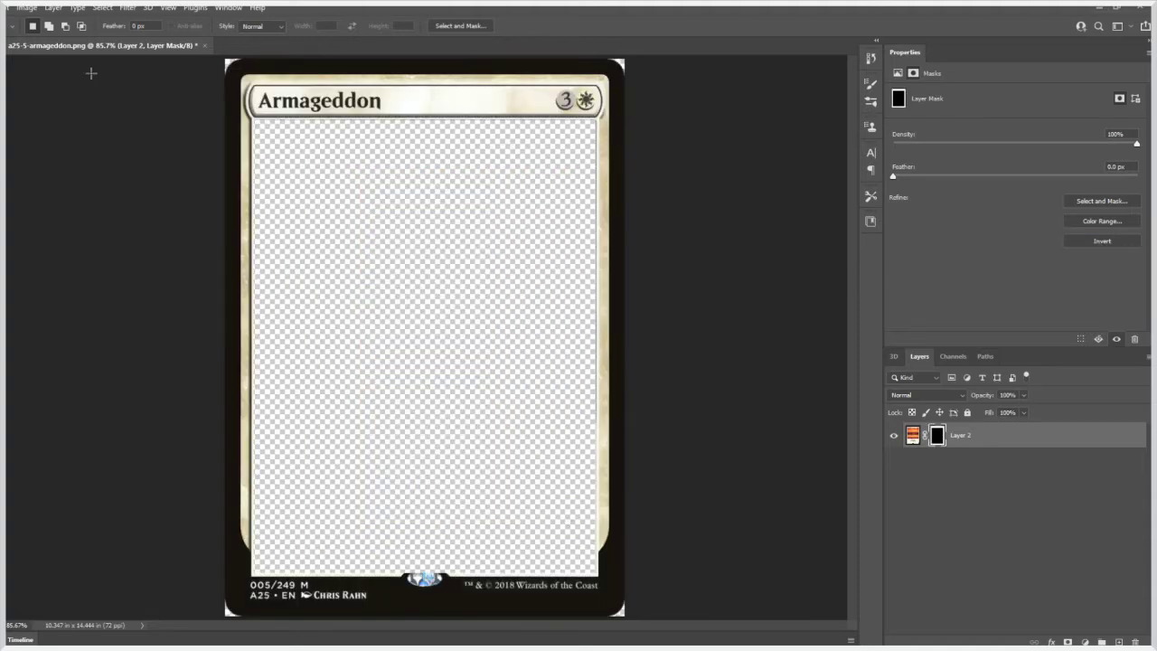
key(v)
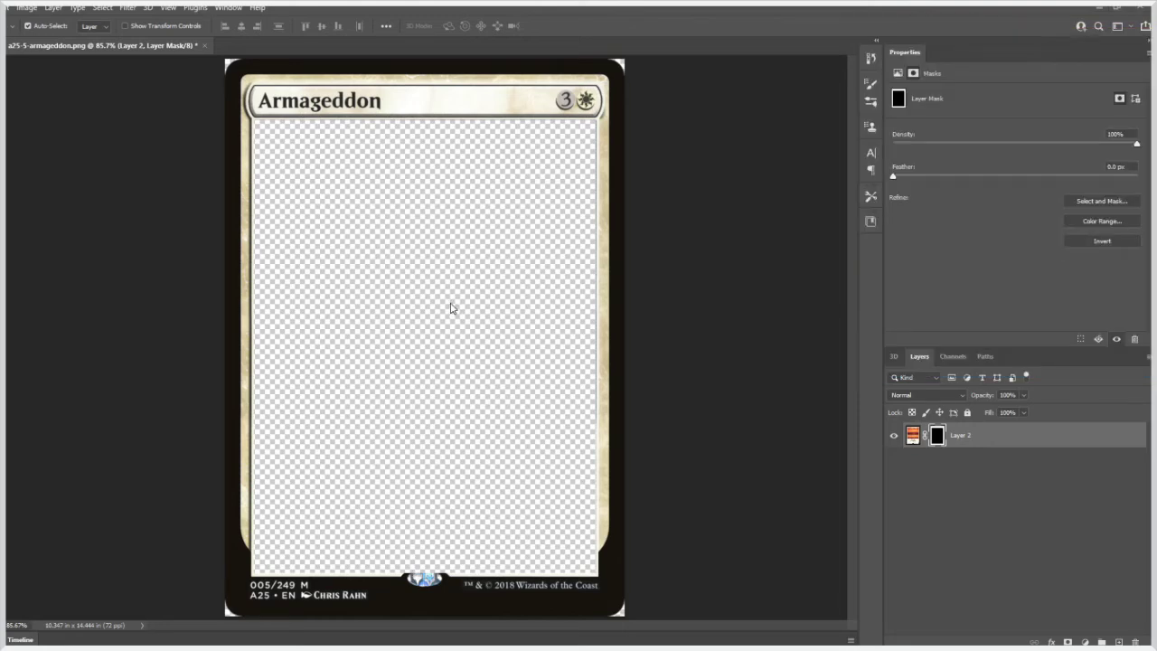
Place the sunset artwork, stretch it from title to card bottom, and move it beneath the frame.
drag(451, 309, 454, 310)
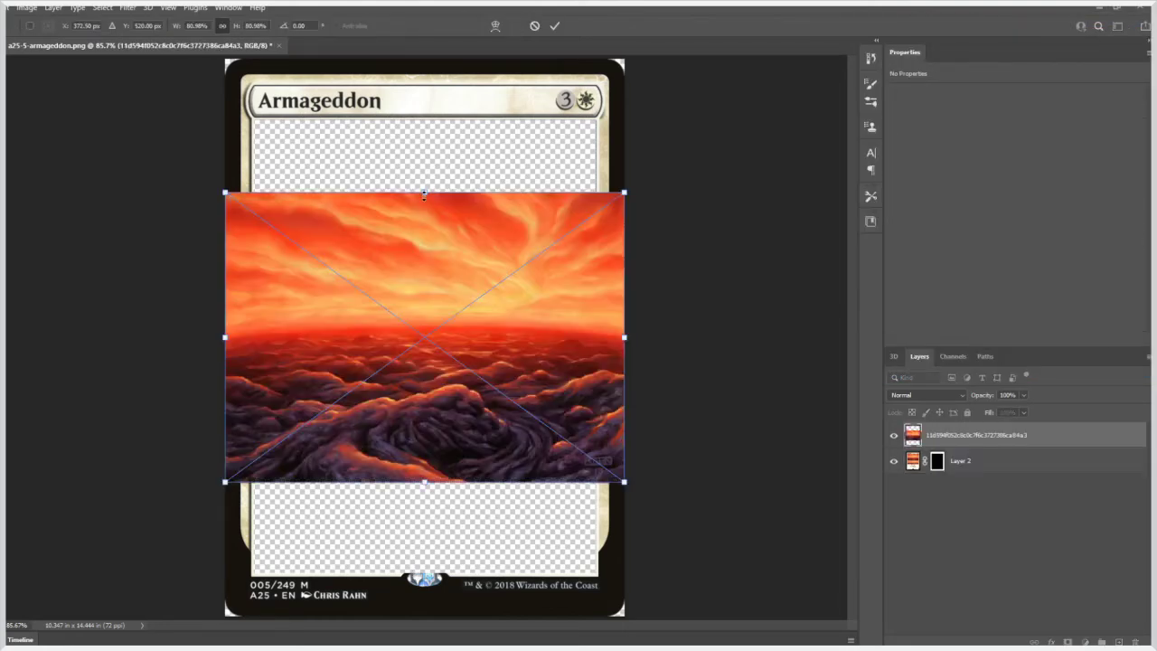
drag(424, 194, 424, 116)
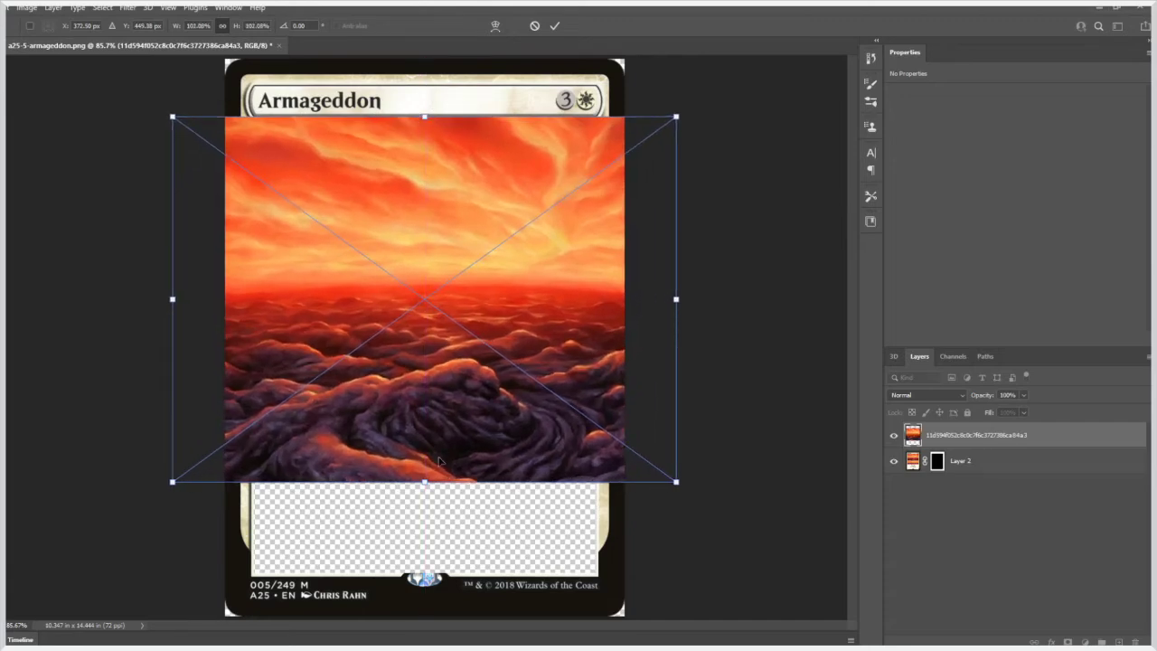
drag(424, 482, 424, 575)
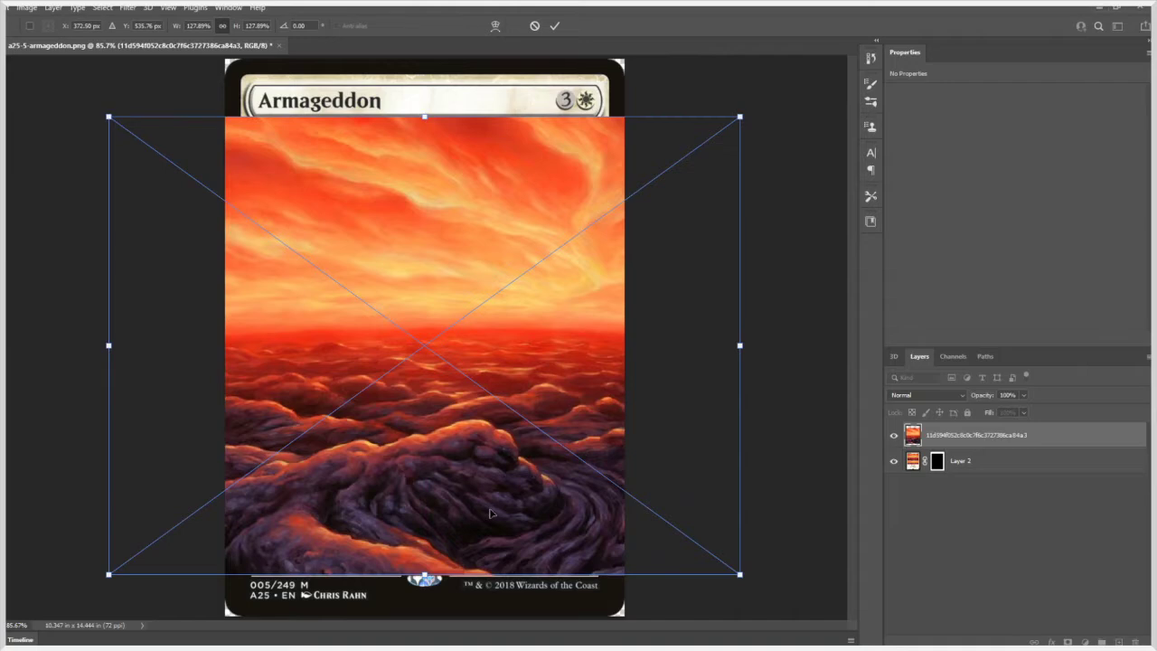
key(Return)
drag(952, 438, 958, 471)
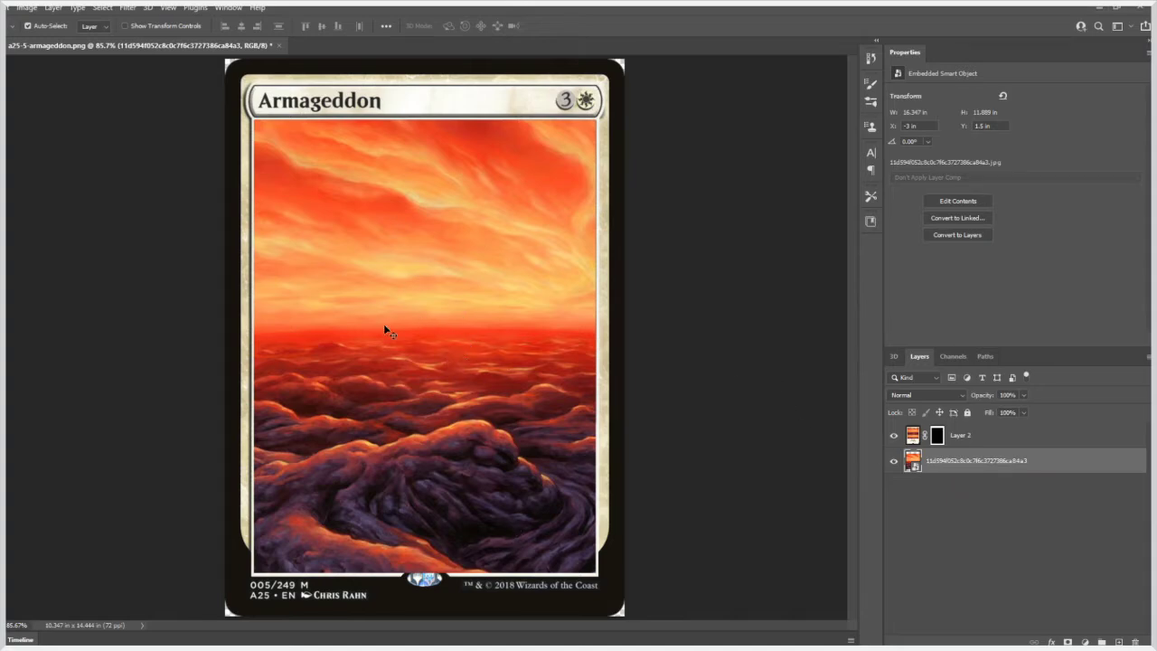
Transform the sunset artwork to shift it left within the art window.
key(ctrl+t)
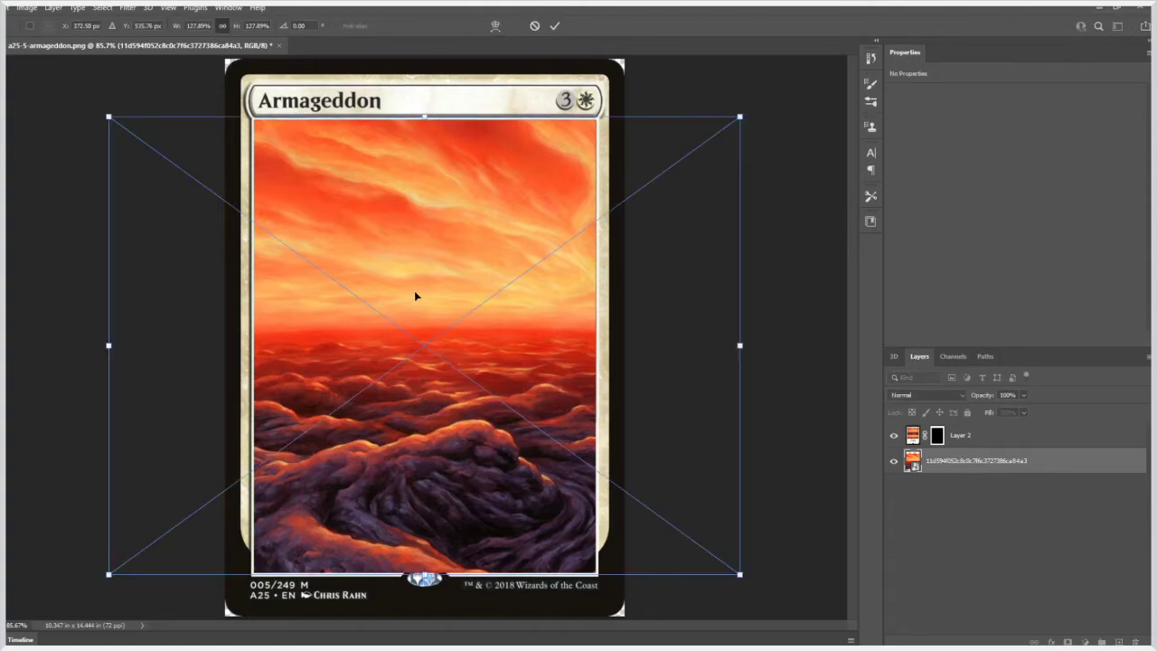
mouse_move(412, 288)
mouse_down()
mouse_move(318, 281)
mouse_move(519, 287)
mouse_move(341, 283)
mouse_move(371, 280)
mouse_up()
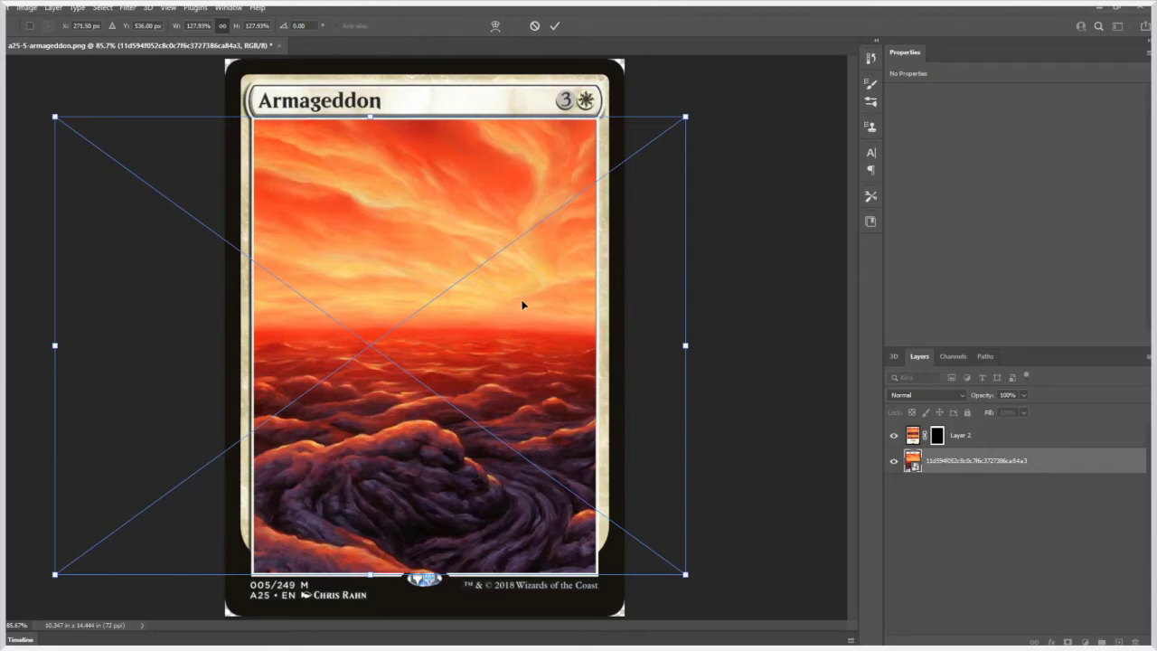
drag(522, 306, 515, 304)
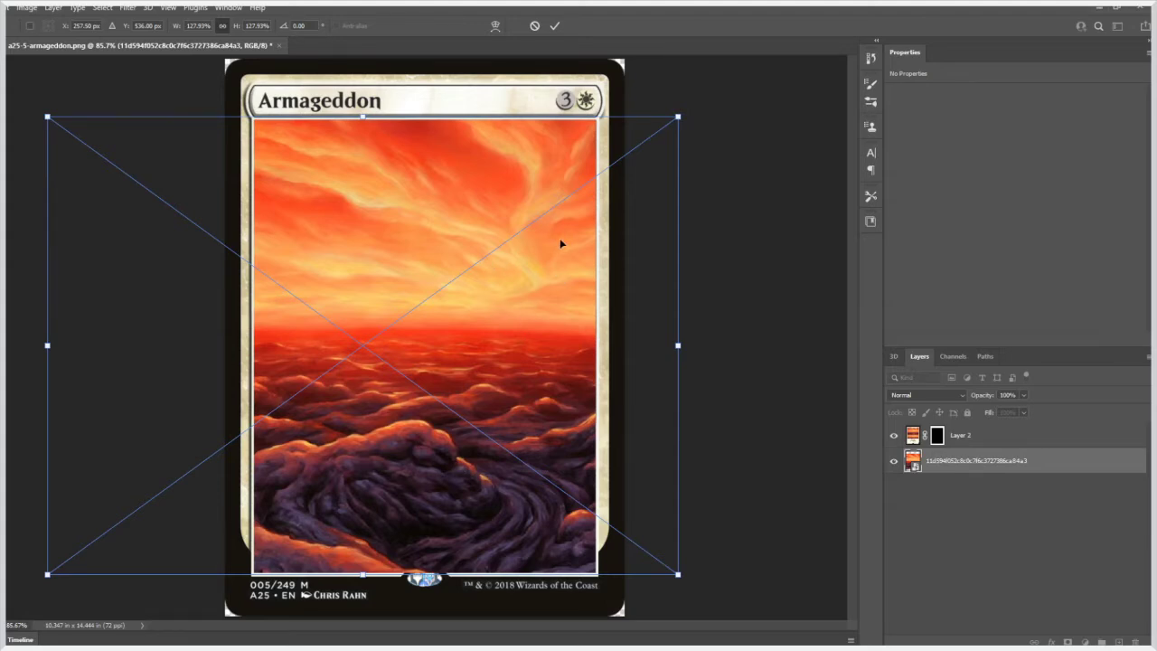
key(Return)
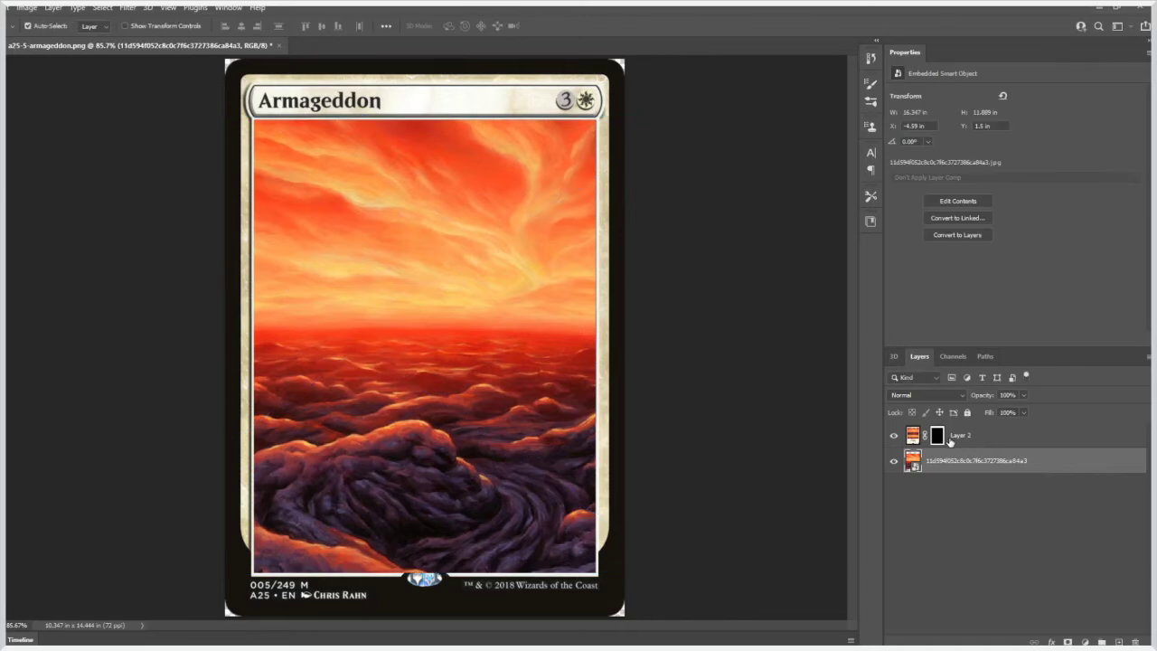
click(945, 439)
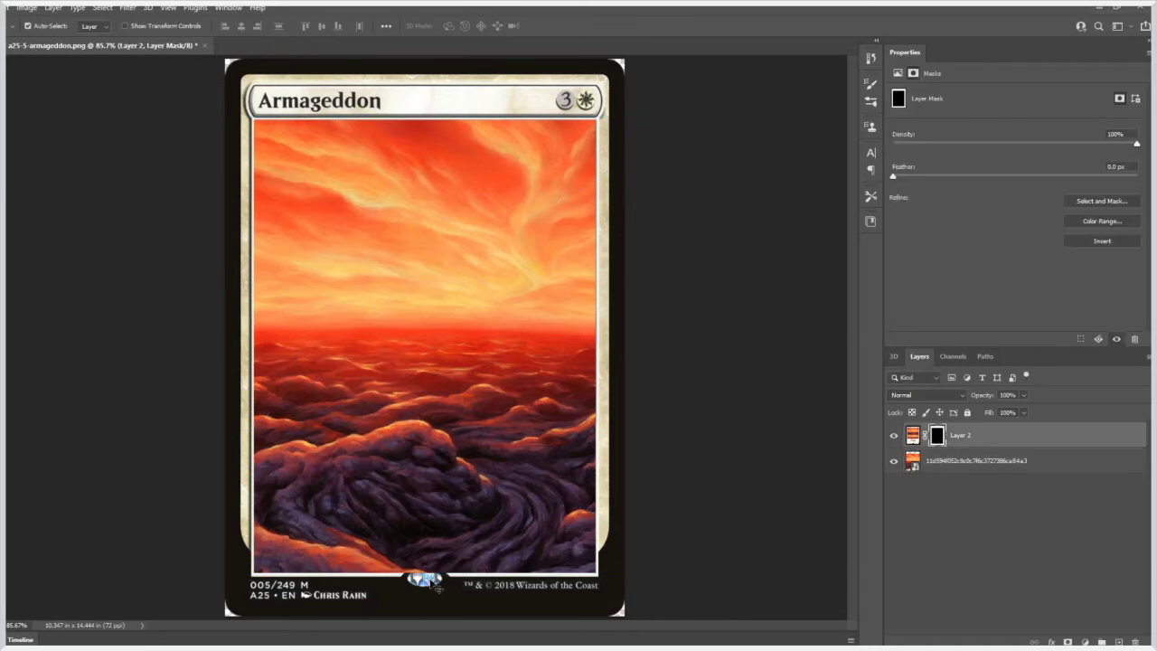
Zoom in on the card bottom and set a fully hard brush of about 15 pixels.
key(ctrl)
key(ctrl+plus)
key(ctrl+plus)
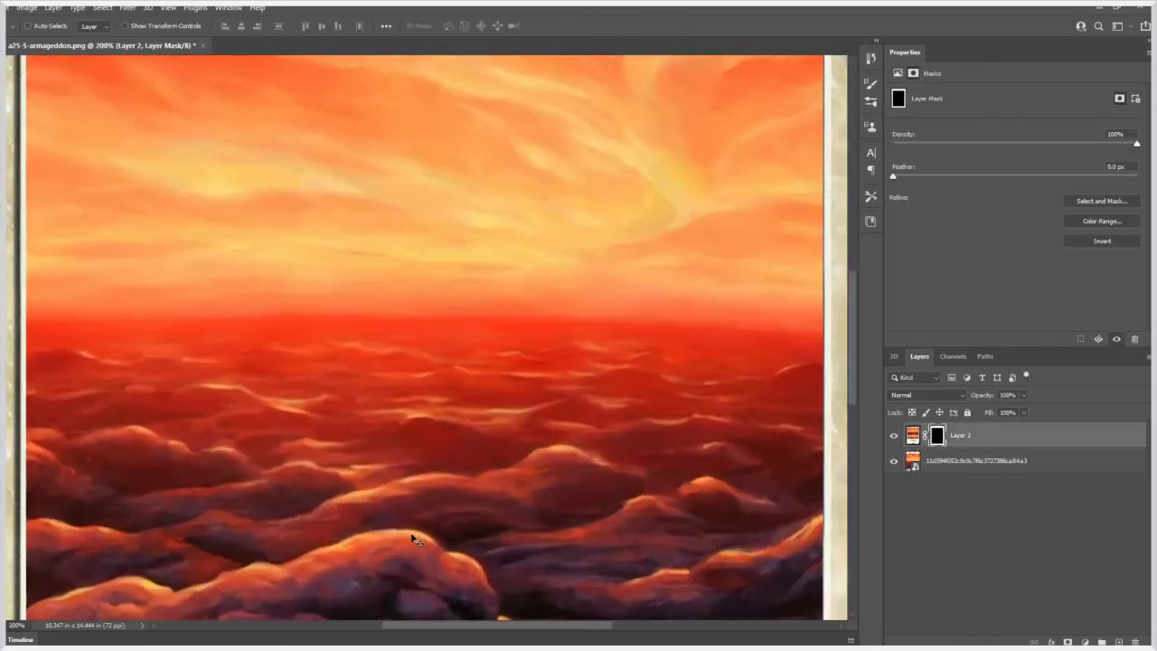
scroll(444, 535, down, 5)
key(b)
click(46, 27)
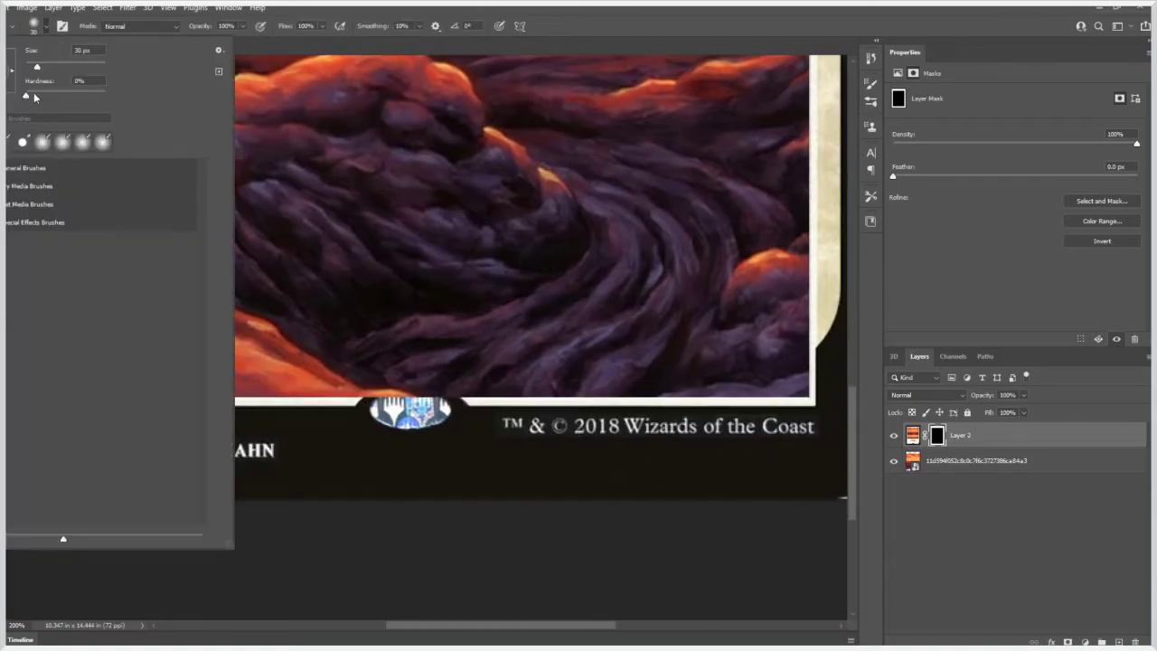
drag(27, 95, 127, 98)
key(Return)
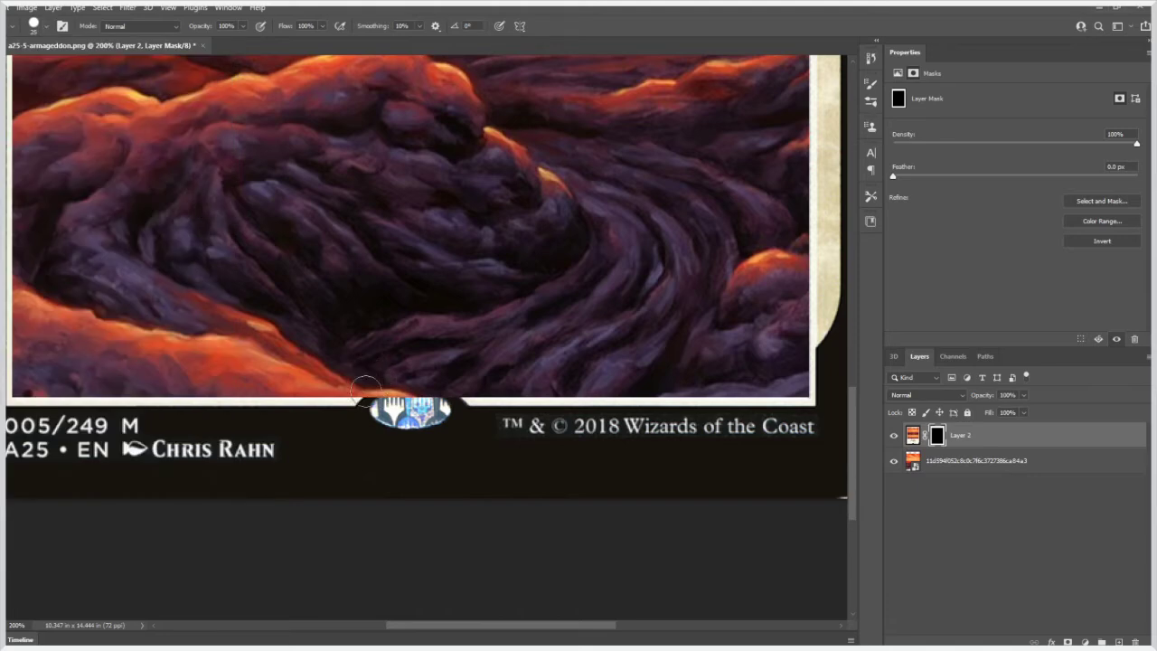
key(bracketleft)
key(bracketleft)
key(bracketleft)
Paint the frame mask along the white border arc around the set symbol.
mouse_move(363, 403)
mouse_down()
mouse_move(463, 399)
mouse_move(347, 410)
mouse_move(499, 409)
mouse_up()
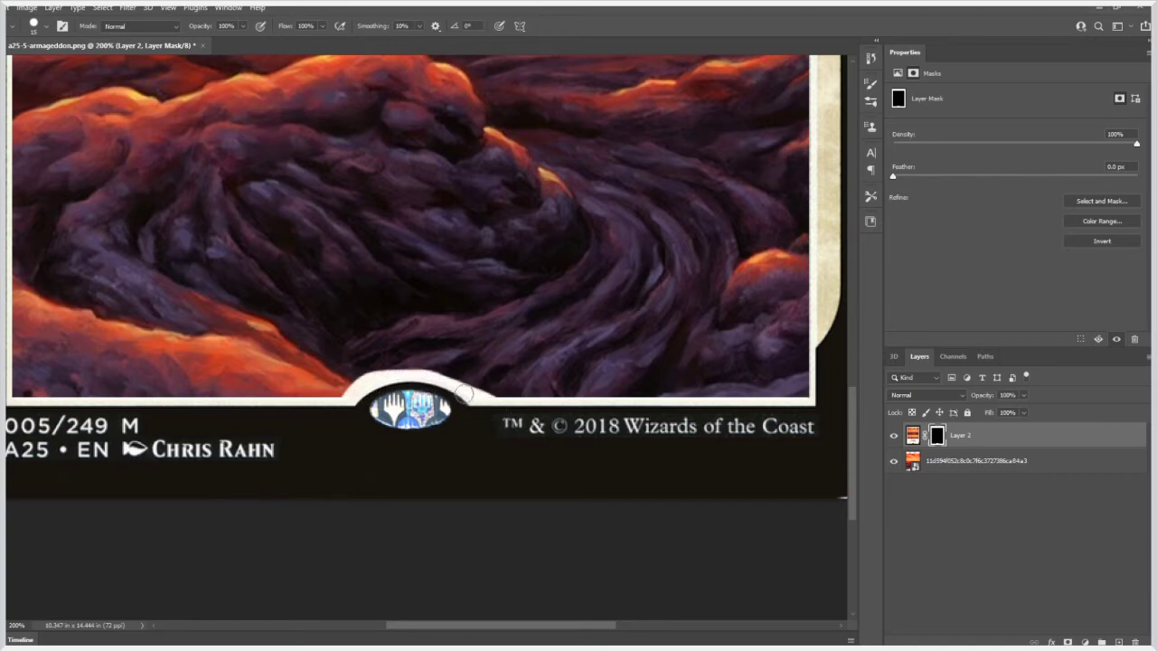
key(ctrl+plus)
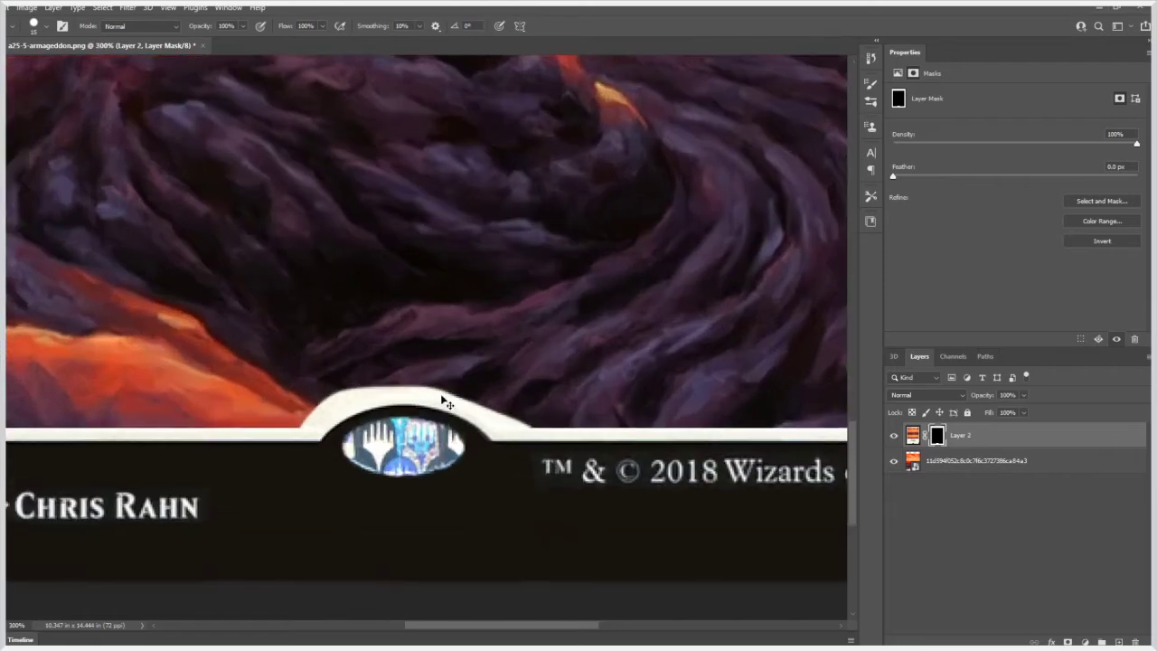
key(bracketleft)
key(bracketleft)
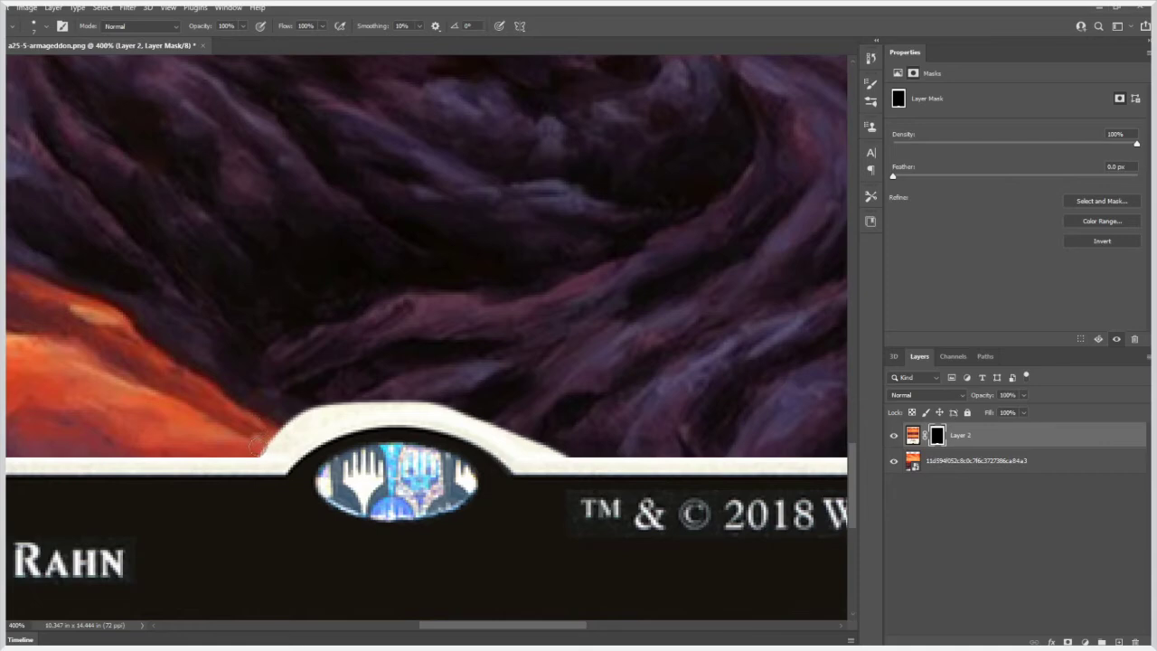
drag(257, 446, 285, 446)
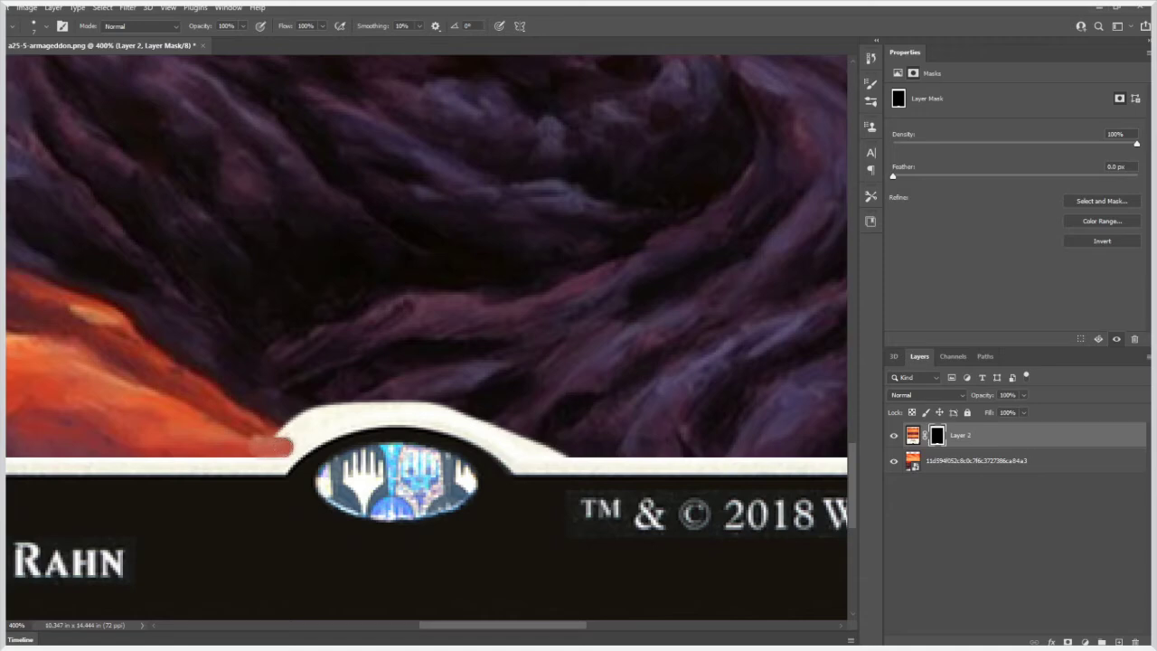
mouse_move(286, 446)
mouse_down()
mouse_move(241, 443)
mouse_move(307, 414)
mouse_move(297, 427)
mouse_move(375, 407)
mouse_move(443, 409)
mouse_move(331, 420)
mouse_move(434, 415)
mouse_move(570, 447)
mouse_move(517, 448)
mouse_move(566, 447)
mouse_move(516, 446)
mouse_move(454, 415)
mouse_up()
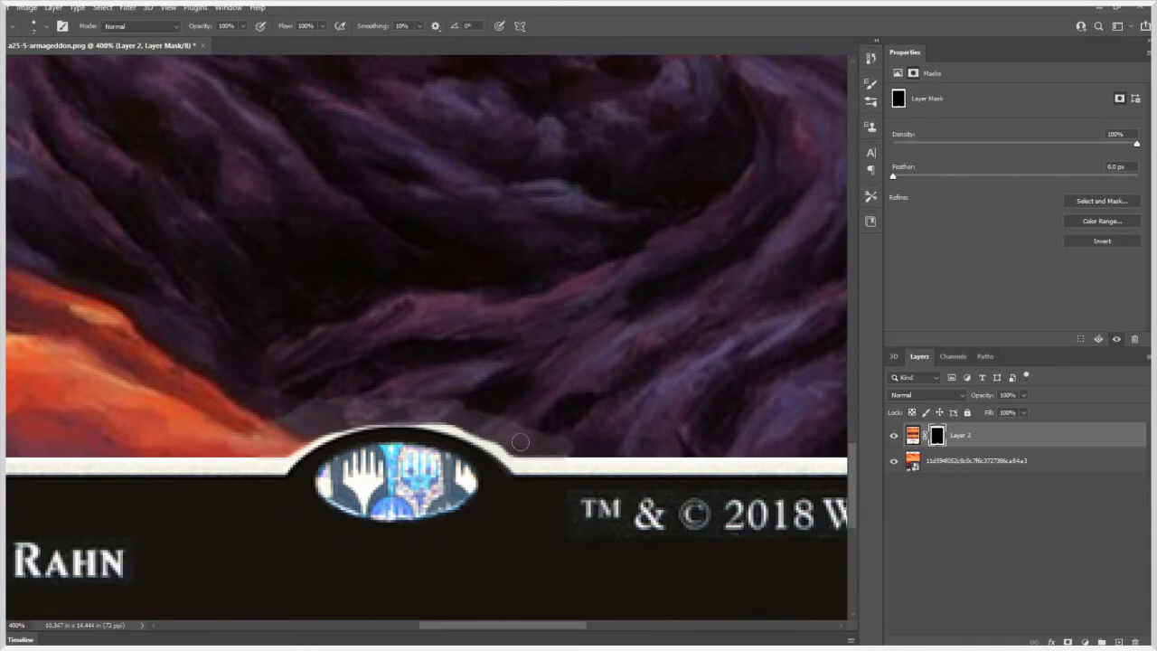
mouse_move(515, 442)
mouse_down()
mouse_move(441, 414)
mouse_move(359, 412)
mouse_move(303, 433)
mouse_up()
mouse_move(365, 435)
mouse_down()
mouse_move(447, 432)
mouse_move(374, 439)
mouse_up()
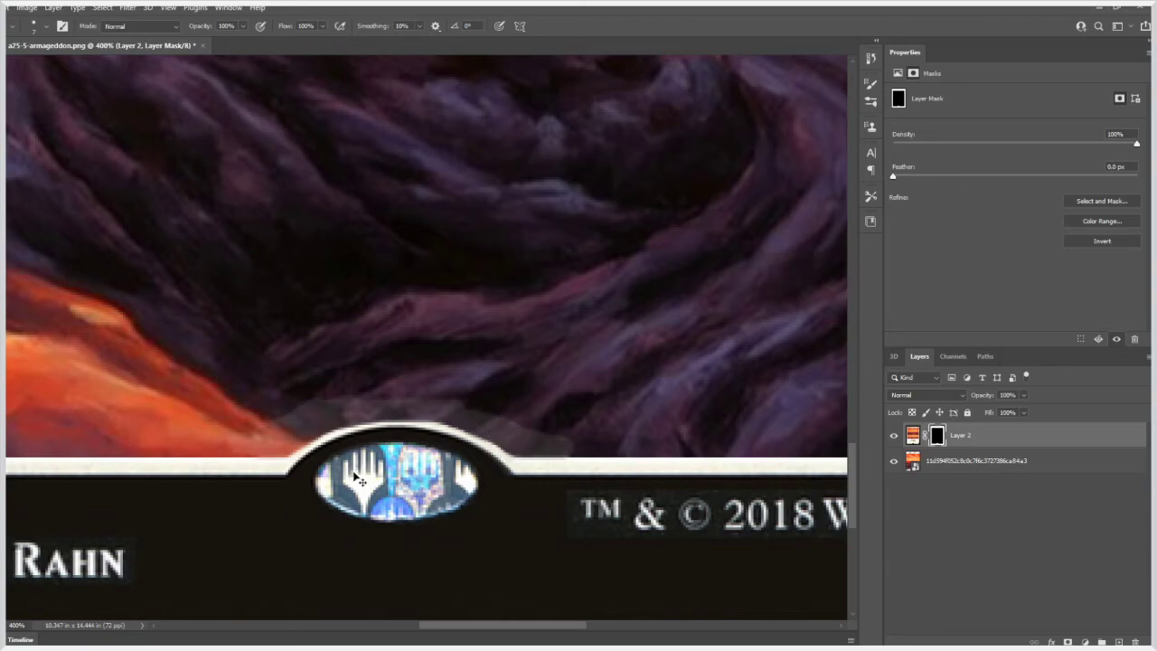
Check the card zoomed in and at fit-to-screen, then switch to the Move tool.
key(ctrl+0)
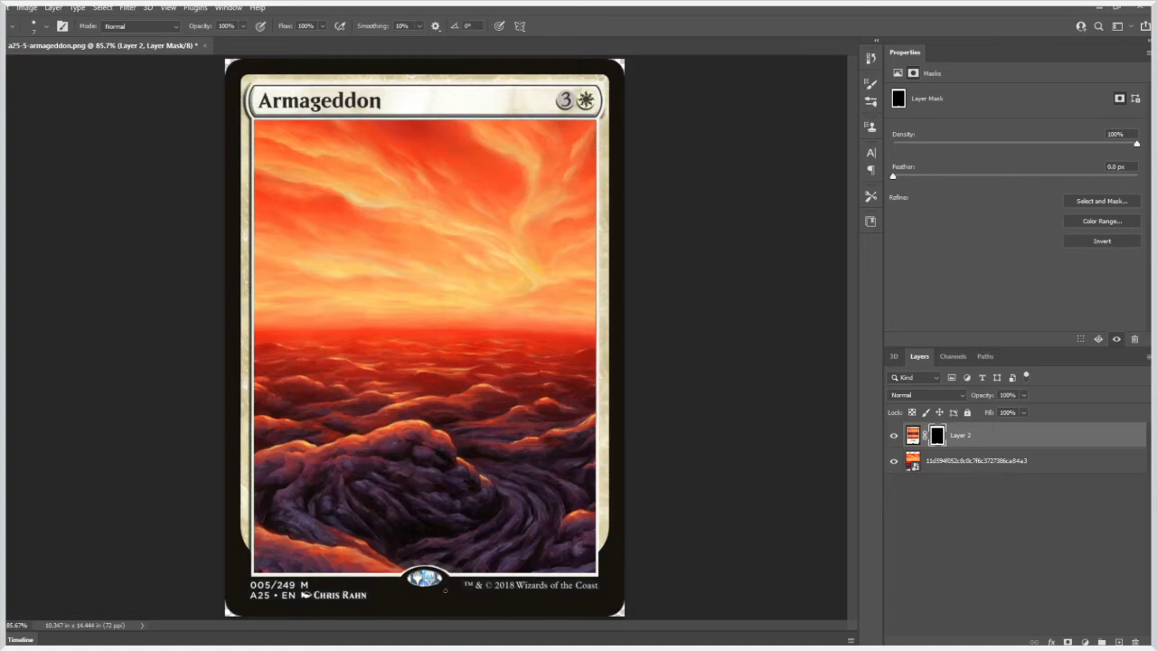
key(ctrl+plus)
key(ctrl+plus)
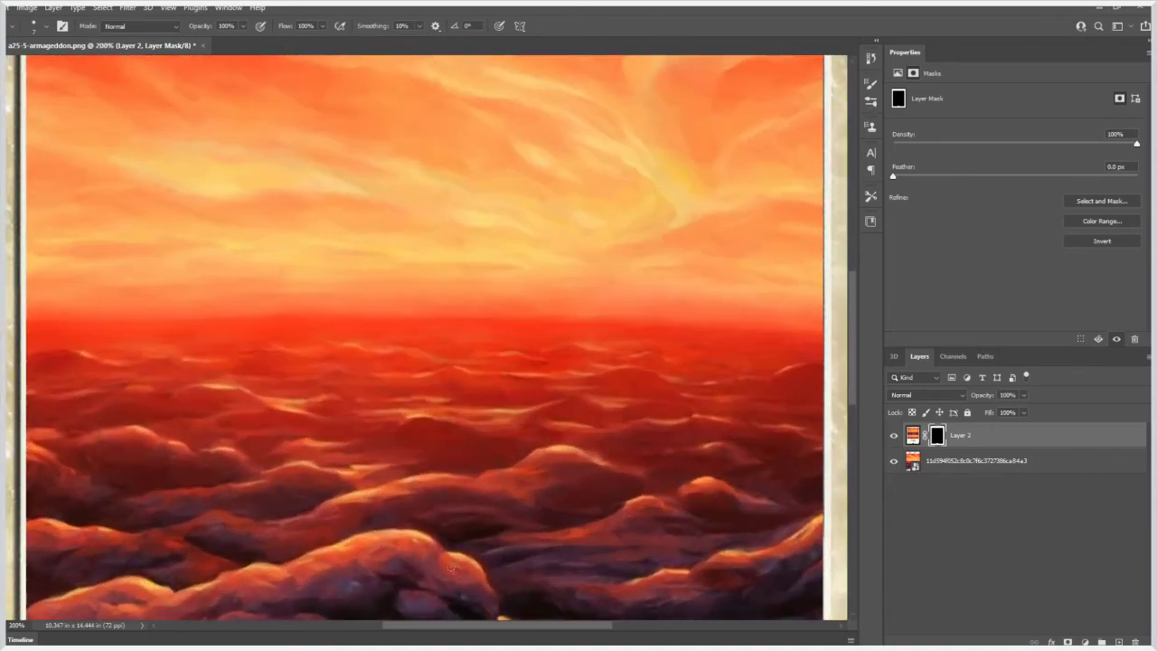
drag(479, 431, 506, 173)
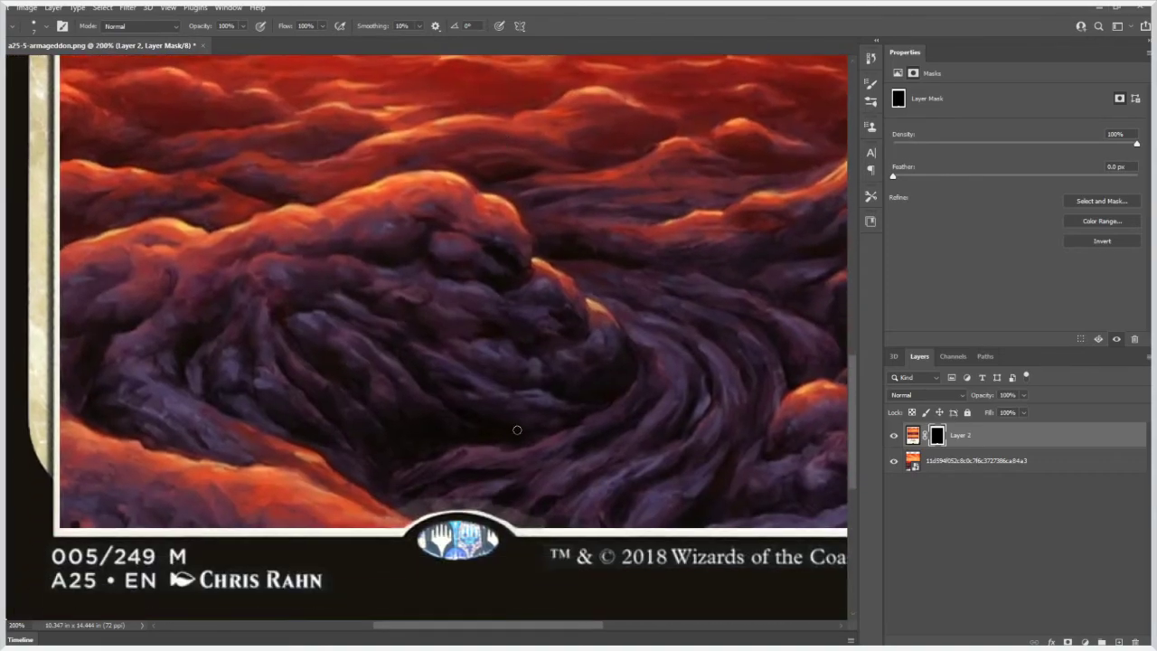
key(ctrl+0)
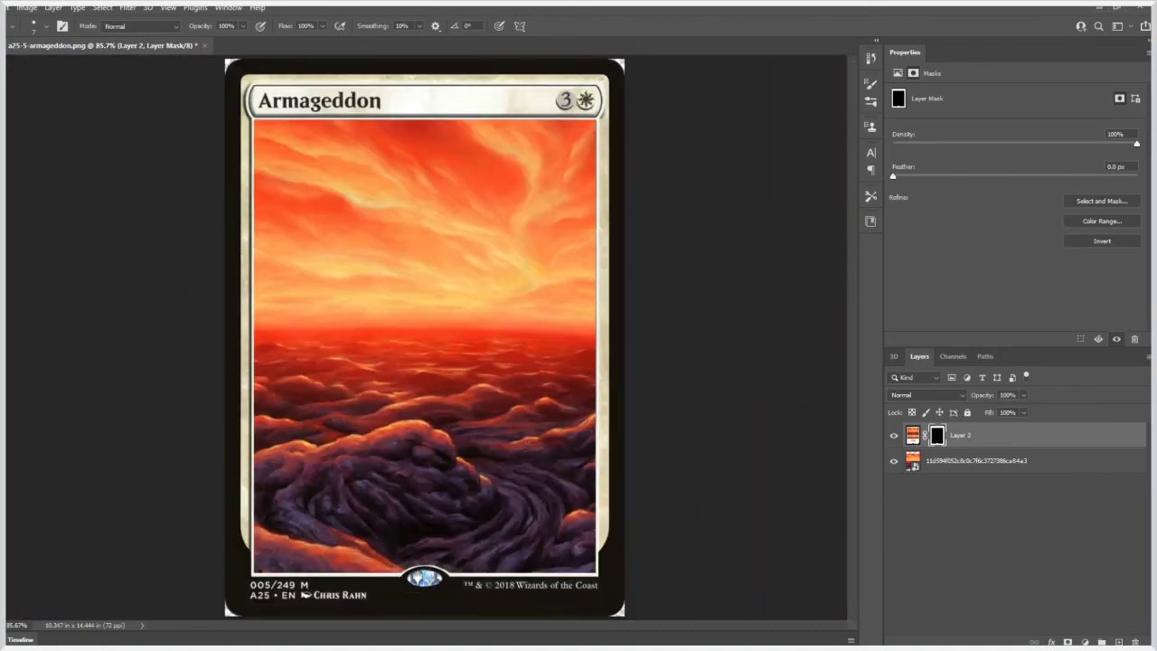
key(v)
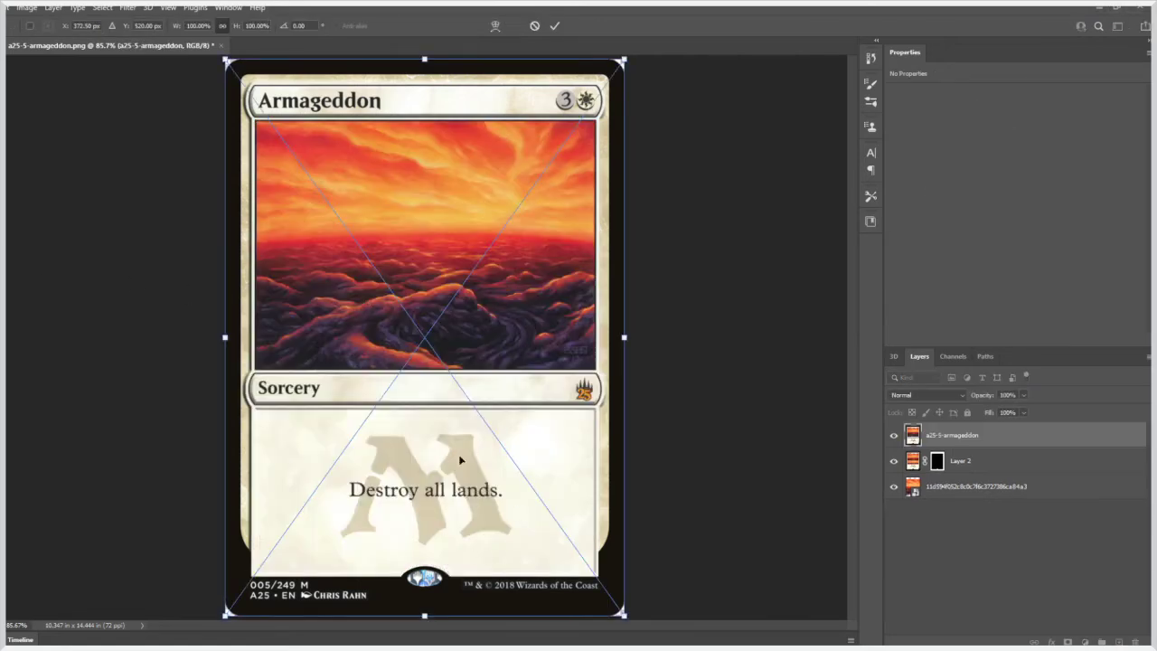
Cancel the standard-frame card and place the v14-1-armageddon card instead.
key(Escape)
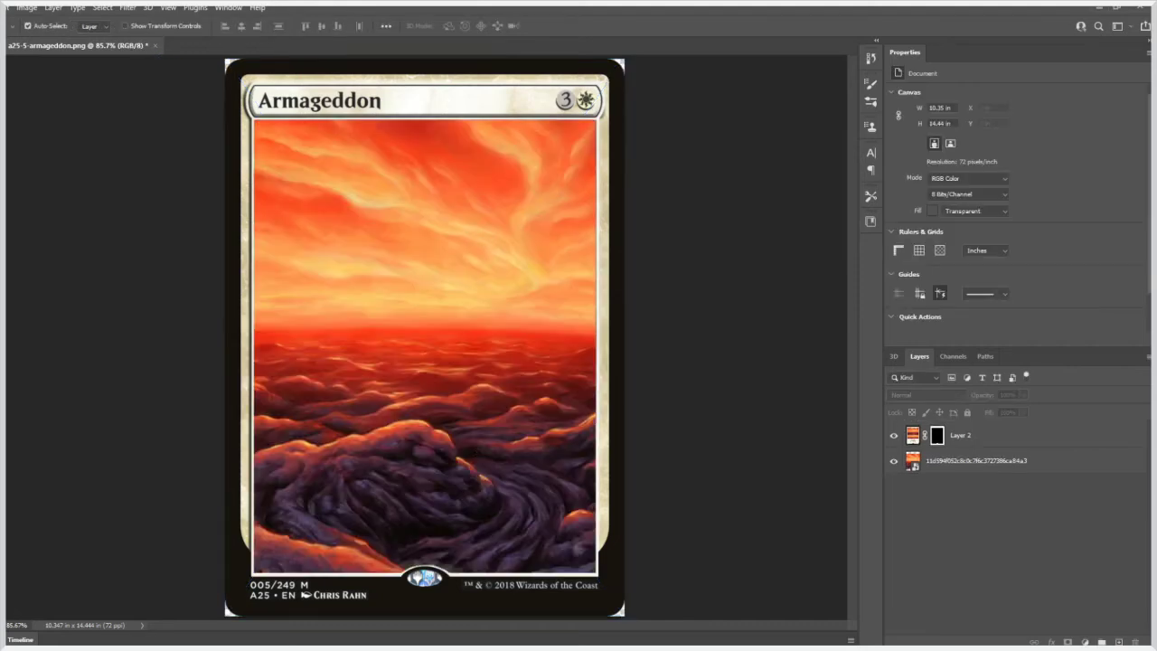
drag(473, 359, 471, 357)
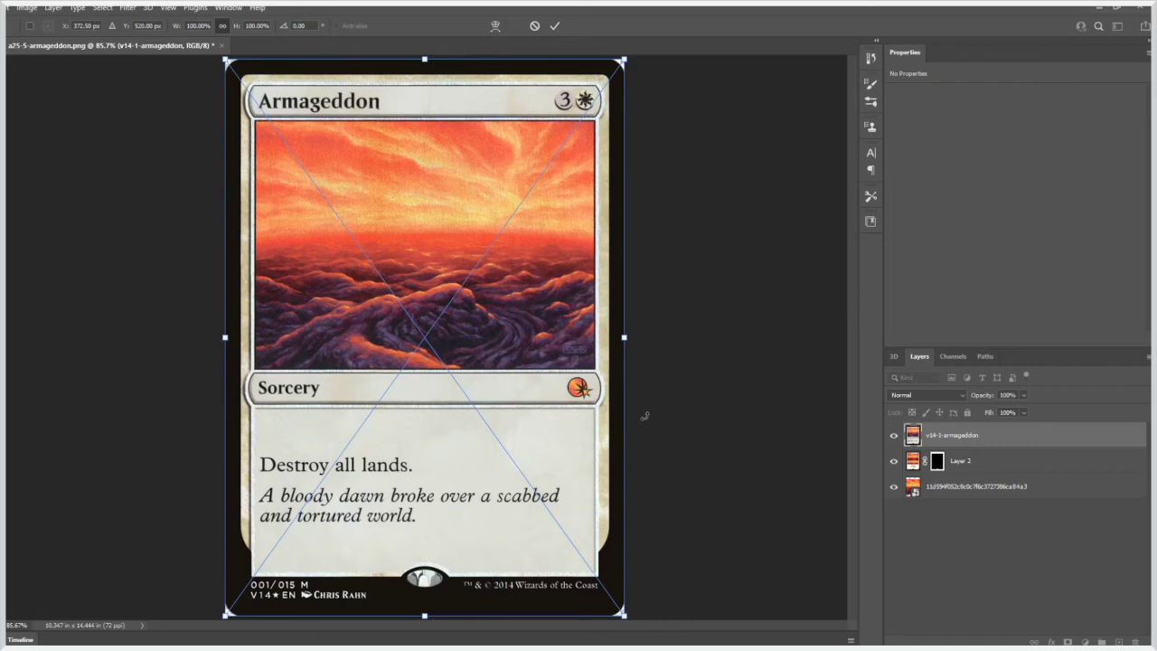
key(Return)
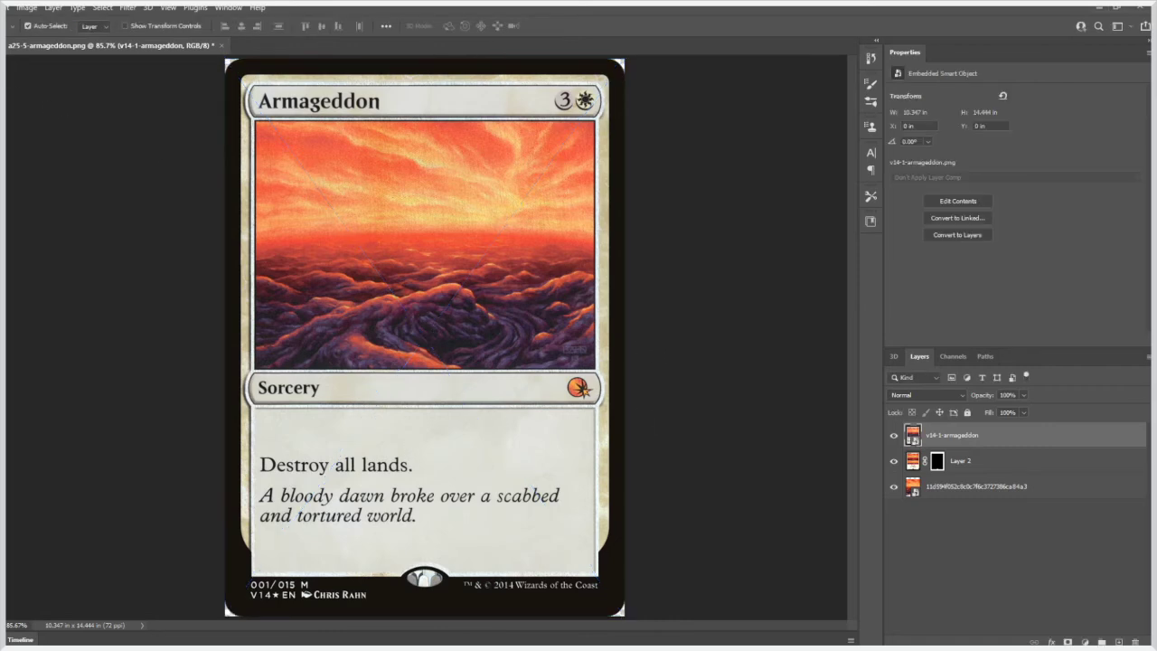
Mask the placed card to its rules and flavour text box and hide the lower layers.
key(m)
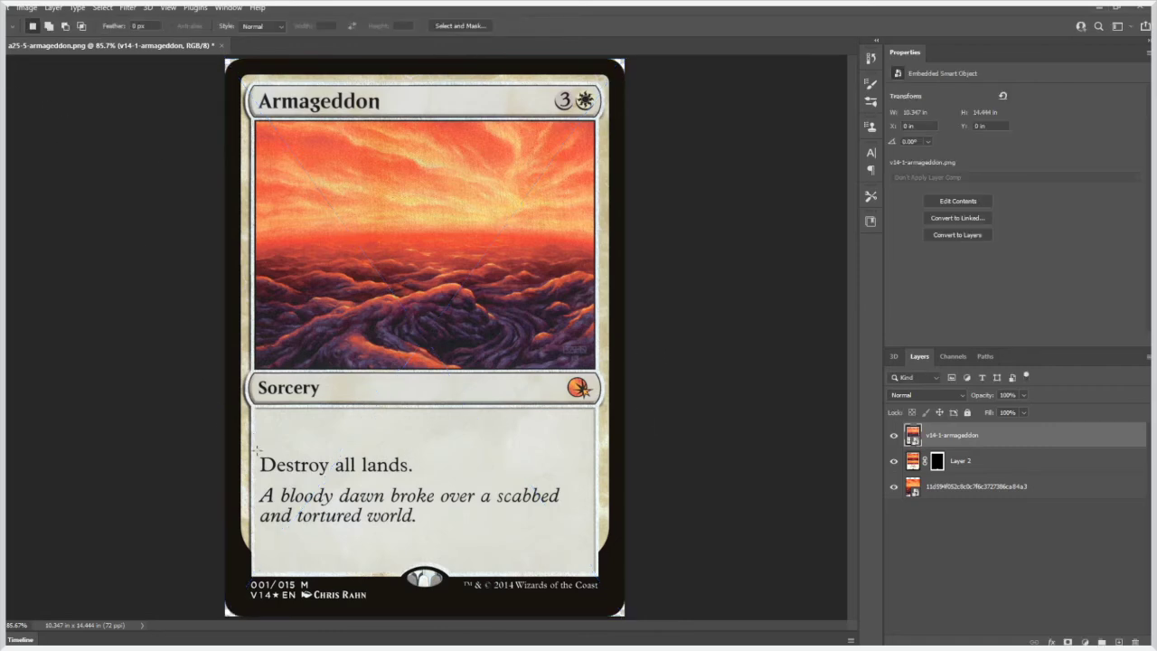
drag(257, 450, 569, 529)
click(1068, 642)
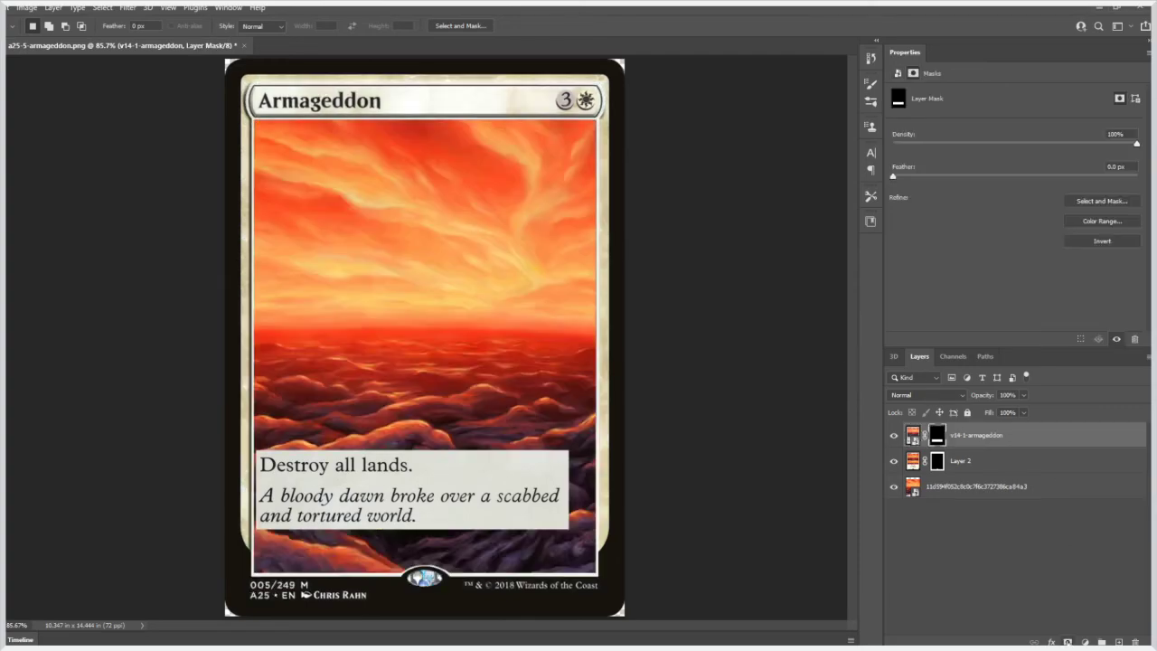
click(895, 462)
click(894, 486)
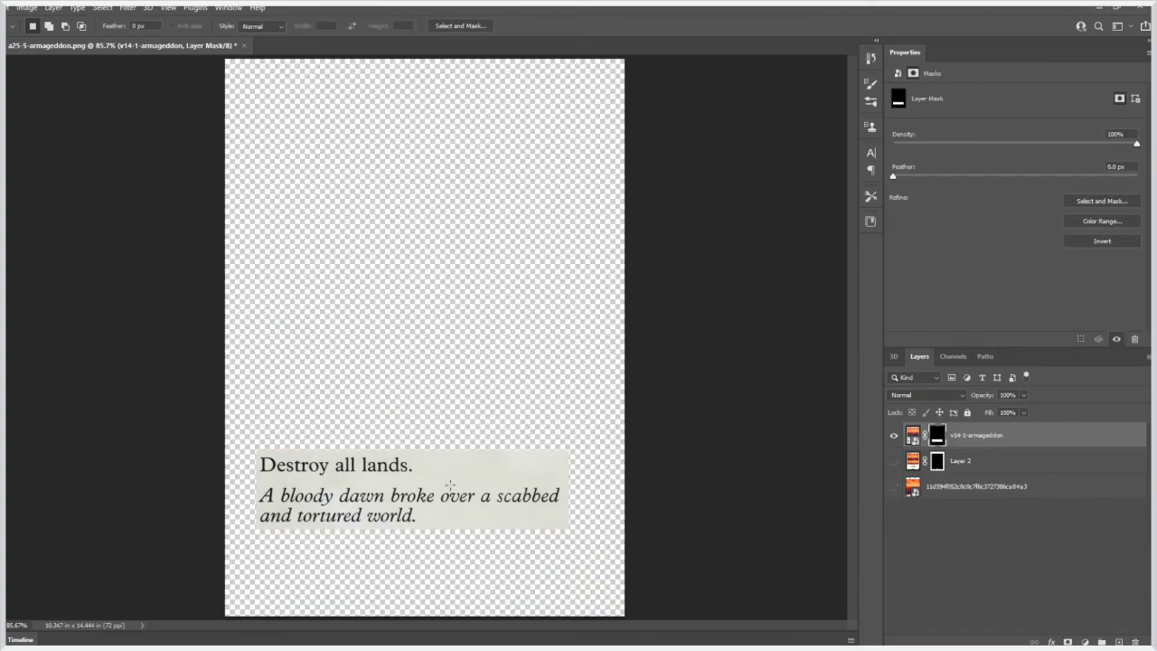
Mask the text to a Shadows colour range at fuzziness 37, then reshow the lower layers.
click(102, 9)
click(137, 127)
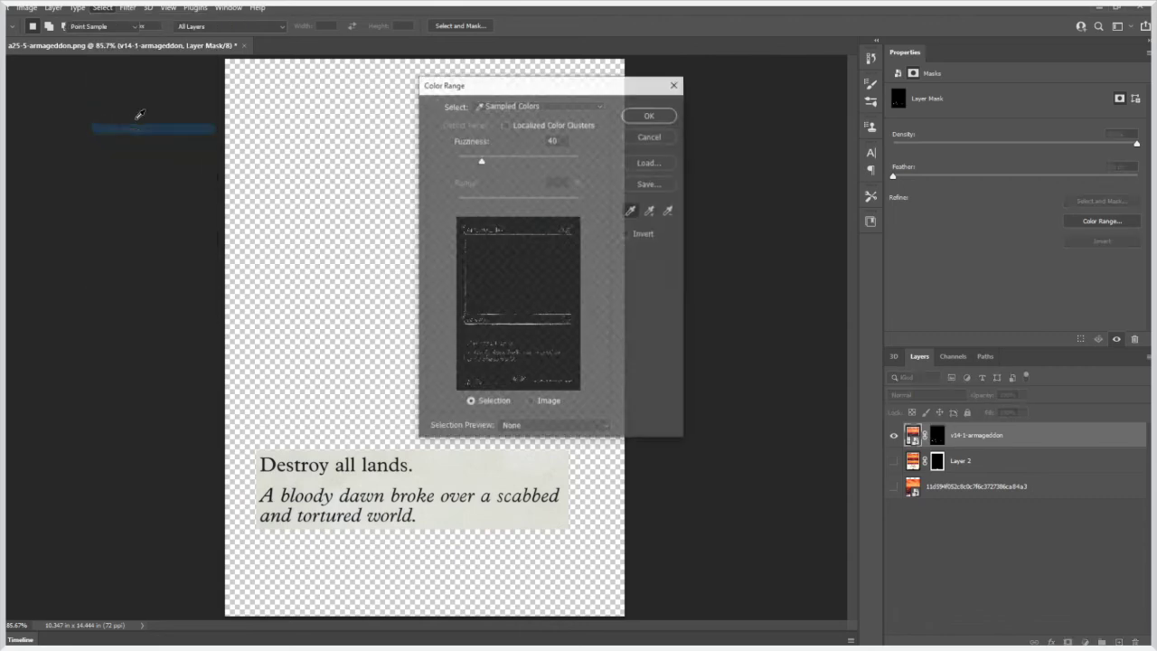
click(531, 105)
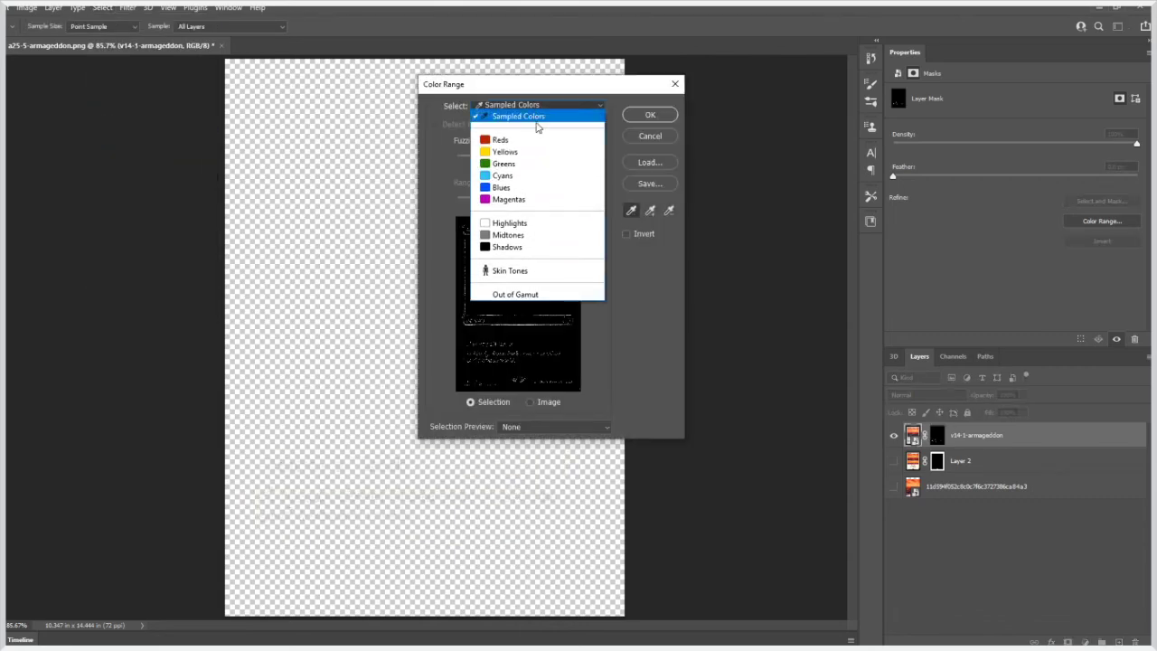
click(519, 238)
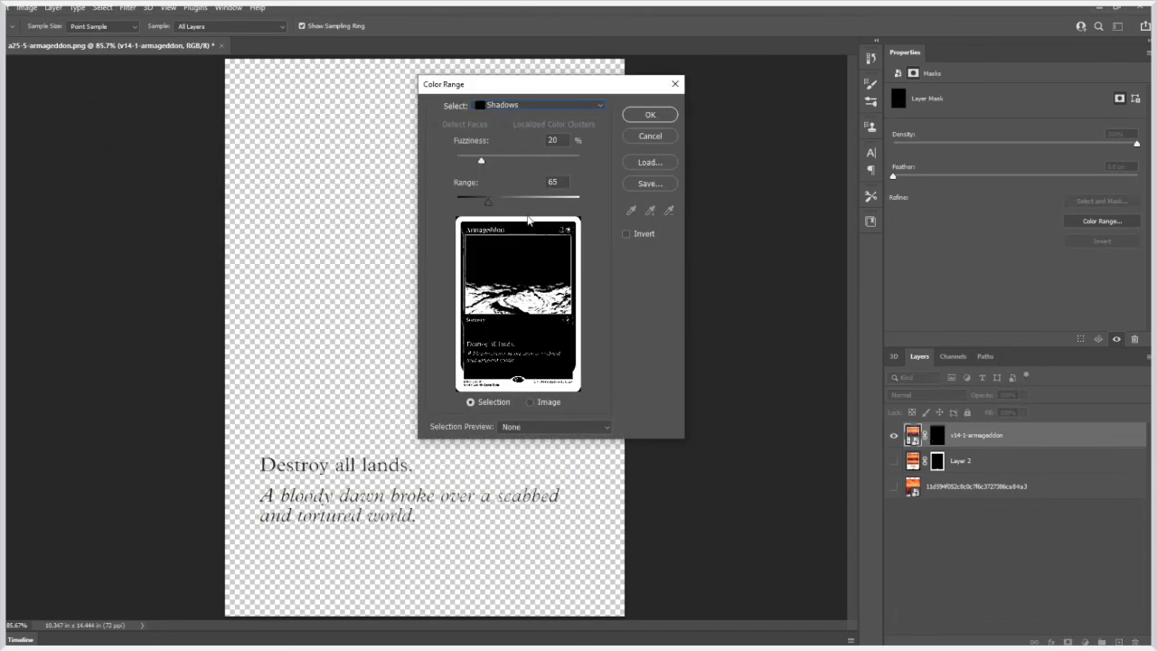
mouse_move(496, 161)
mouse_down()
mouse_move(484, 202)
mouse_move(512, 207)
mouse_up()
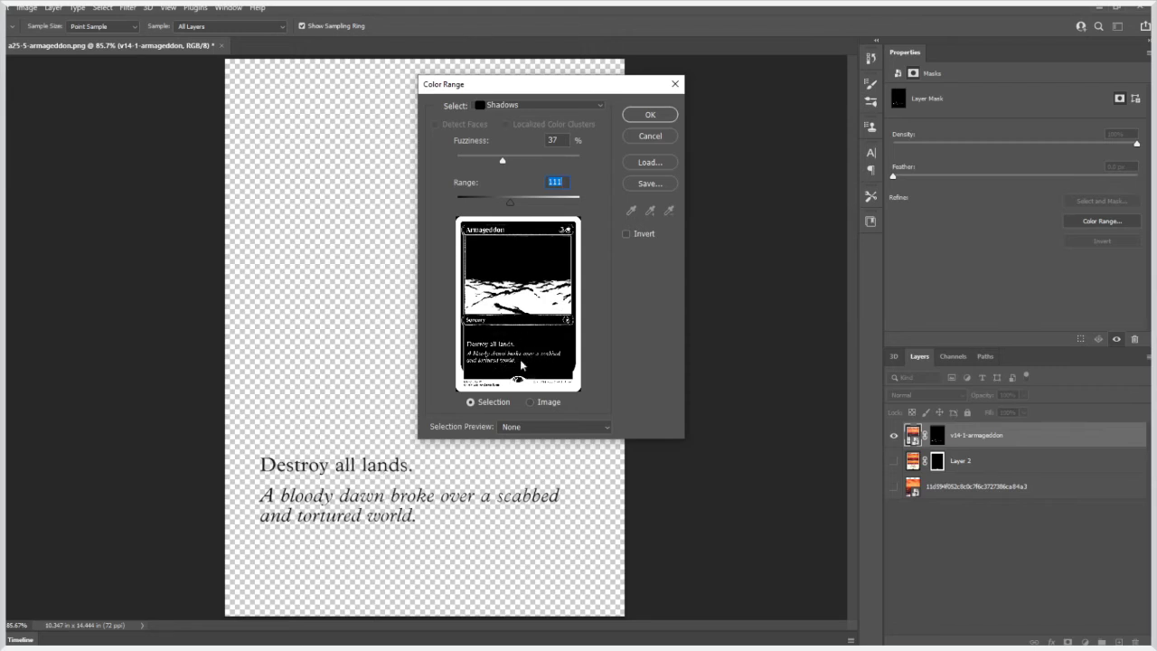
click(651, 116)
click(894, 461)
click(893, 488)
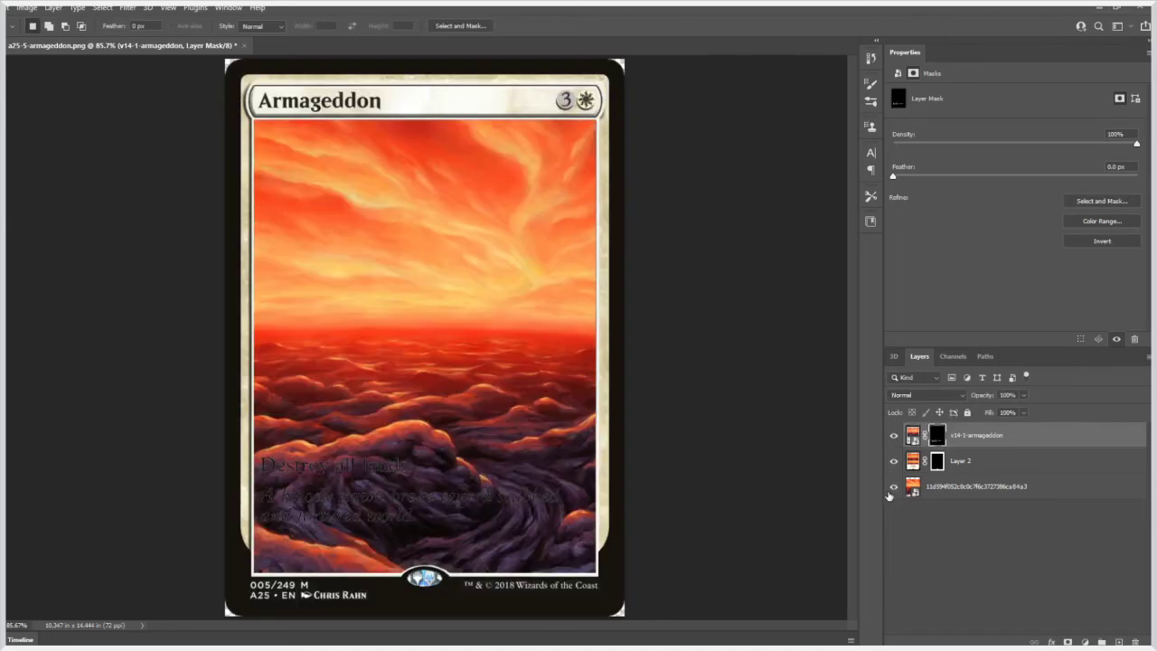
Add a white Color Overlay effect to the text layer.
click(1052, 642)
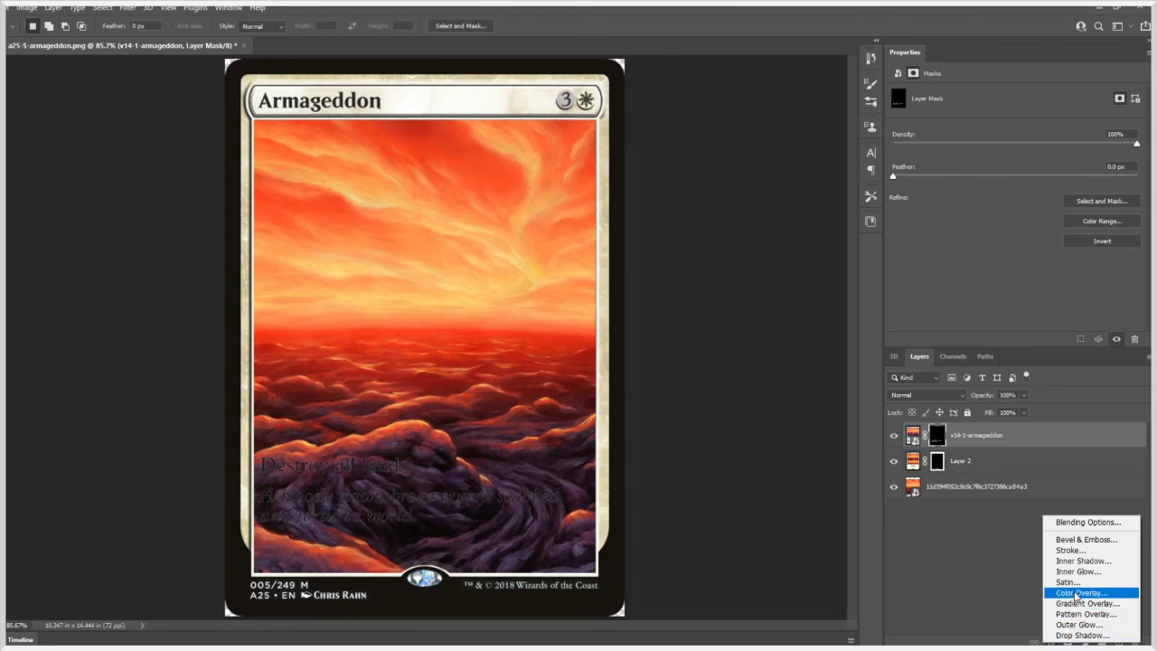
click(1076, 590)
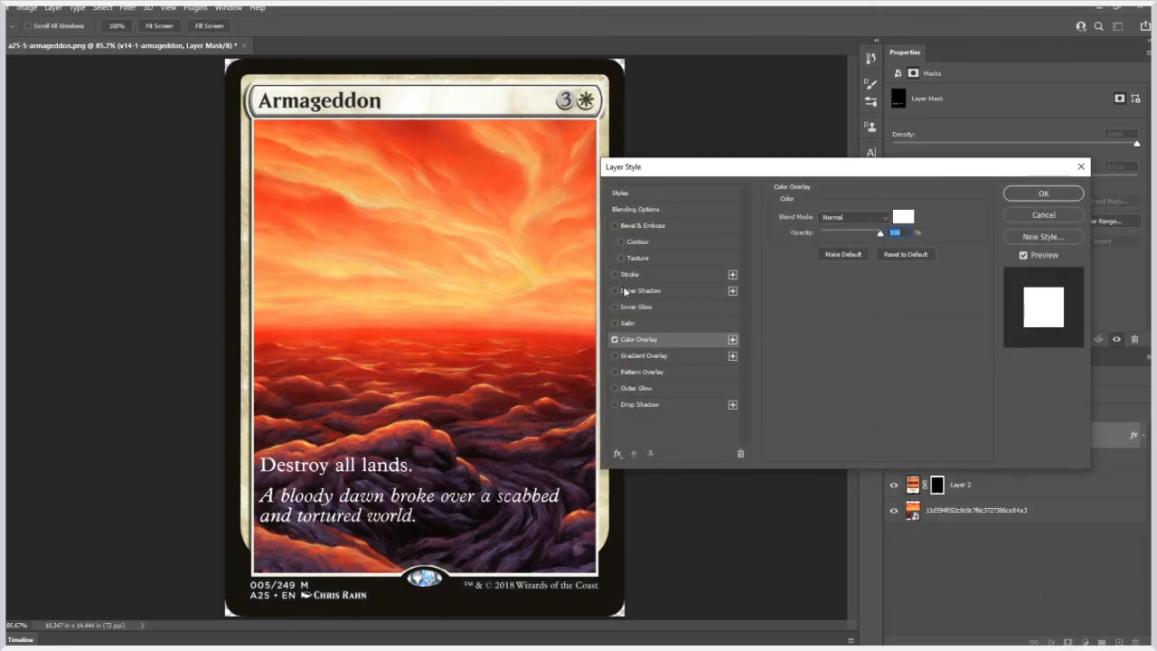
click(1068, 195)
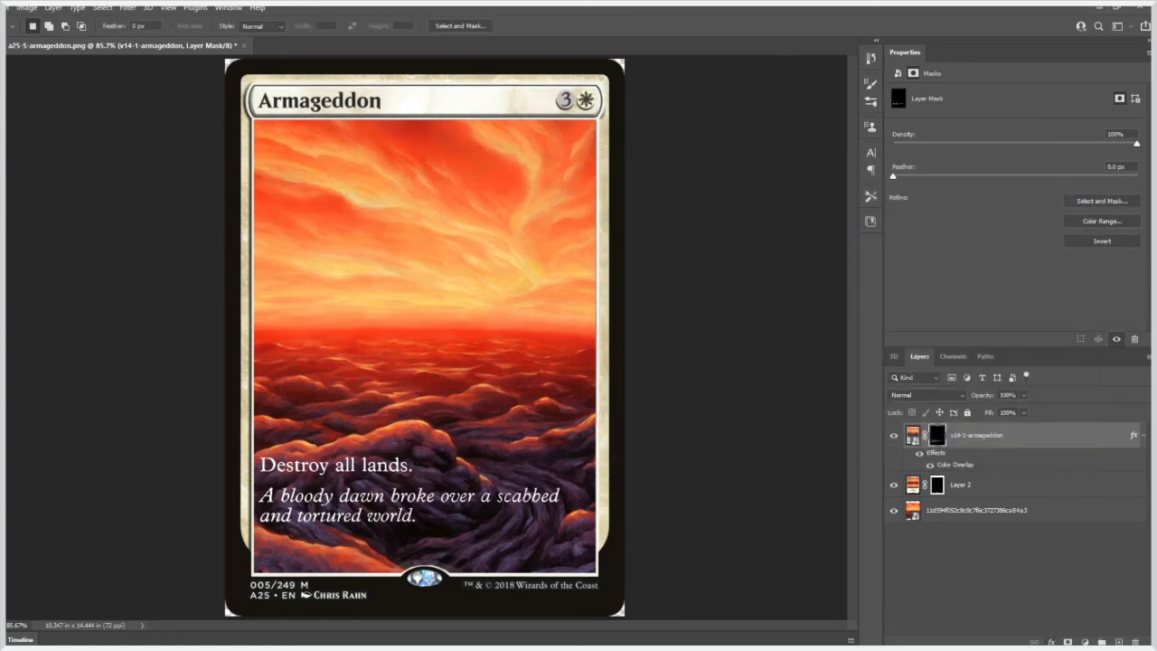
Add a Drop Shadow at a 121° angle to the text layer.
click(1052, 642)
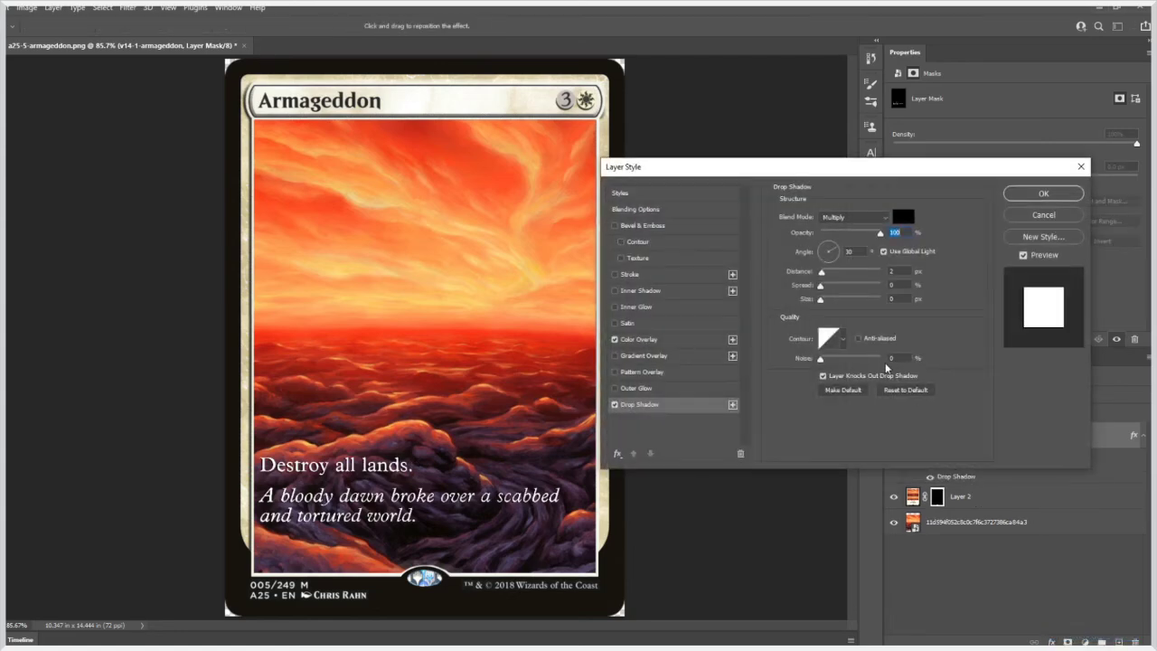
click(825, 245)
click(824, 244)
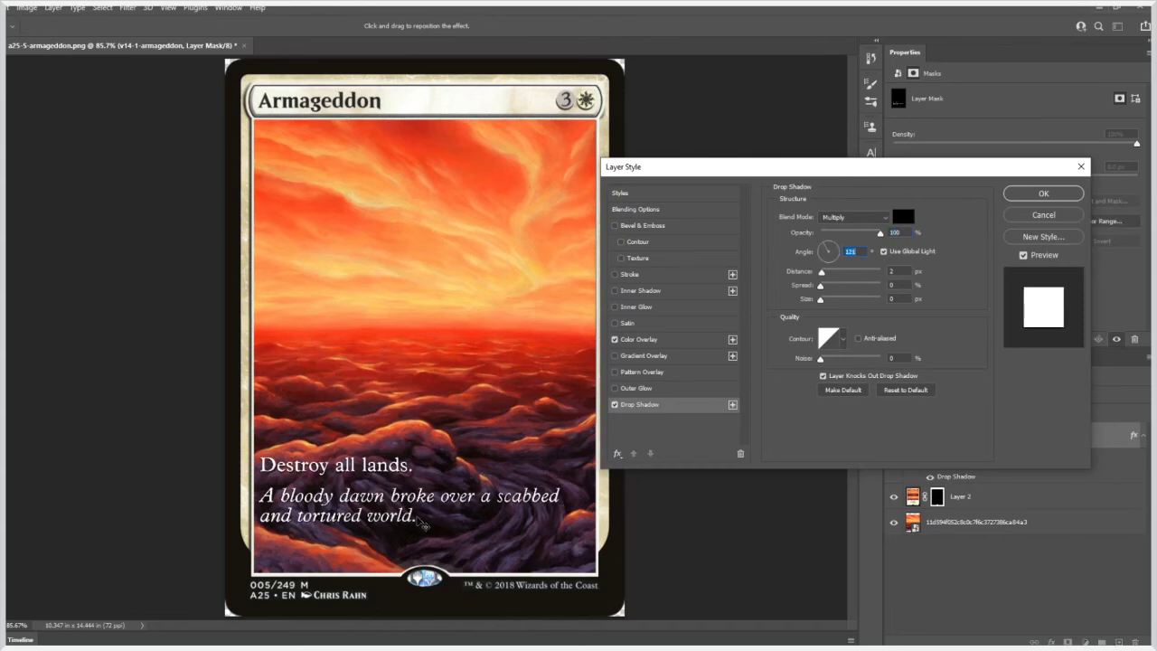
drag(421, 513, 417, 492)
click(1040, 193)
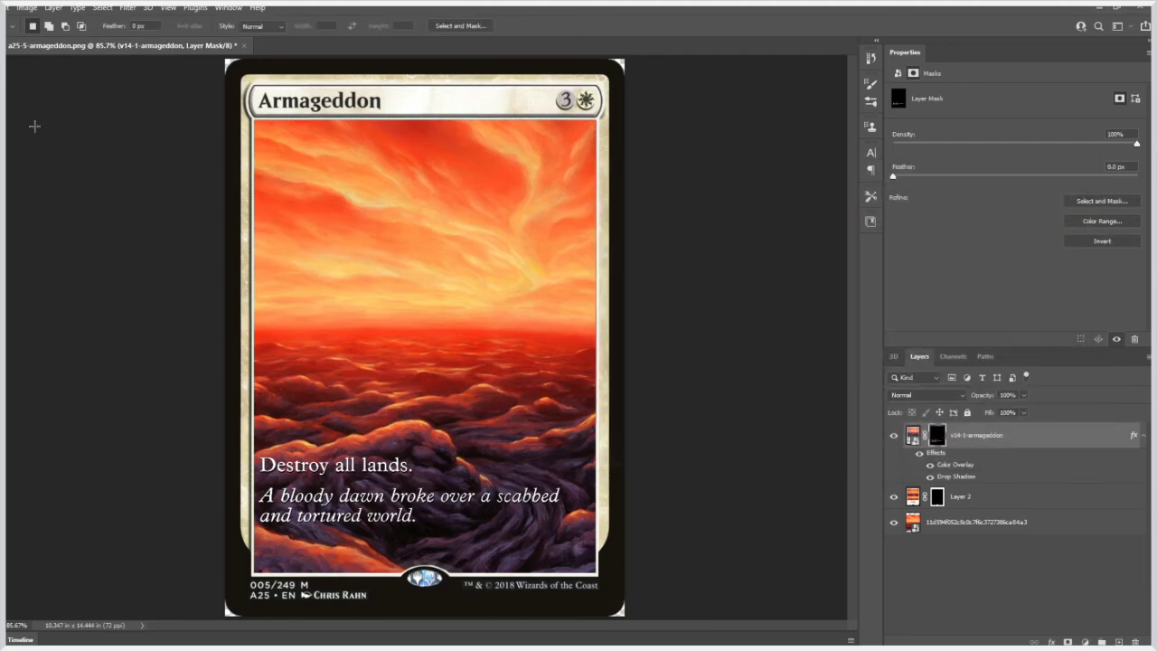
Nudge the text layer right and down with the arrow keys.
key(v)
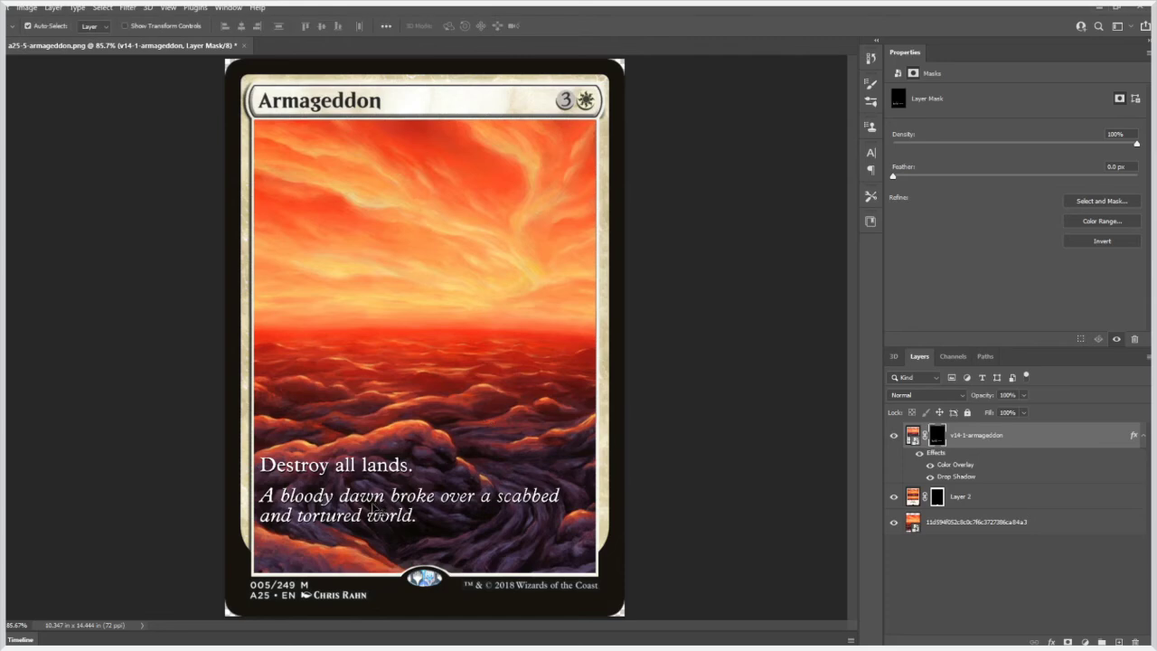
key(Right)
key(Right)
key(Right)
key(Right)
key(Right)
key(Right)
key(Right)
key(Right)
key(Right)
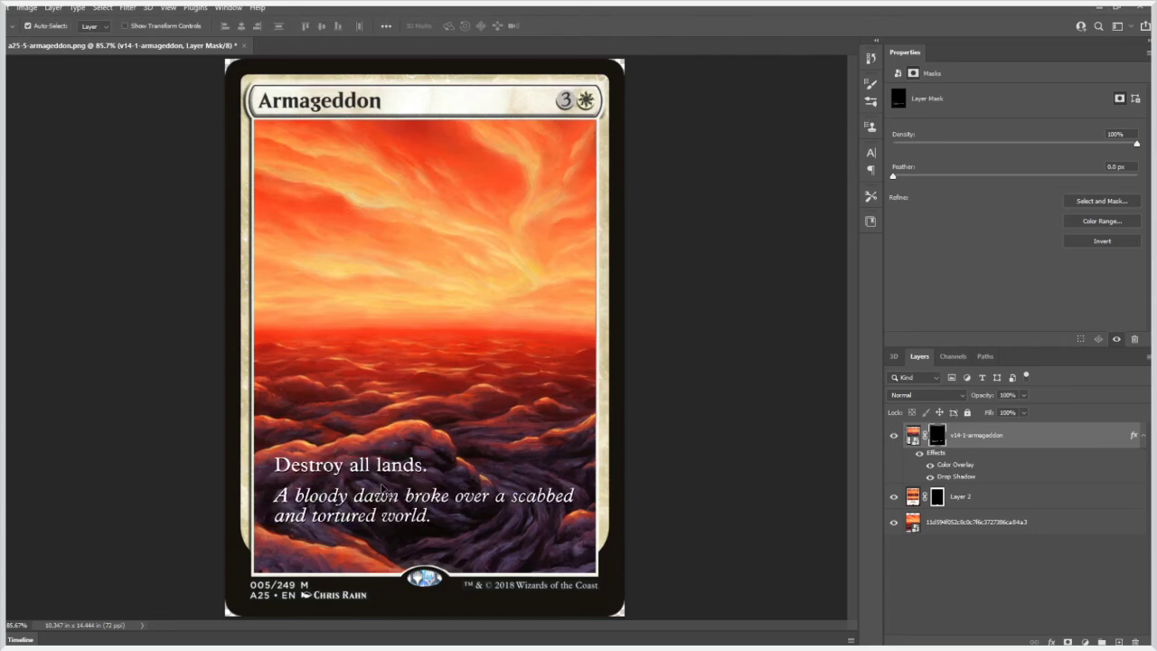
key(Down)
key(Down)
key(Down)
key(Down)
key(Down)
key(Down)
key(Down)
key(Down)
key(Down)
key(Down)
key(Down)
key(Down)
key(Down)
key(Down)
key(Down)
key(Down)
key(Down)
key(Down)
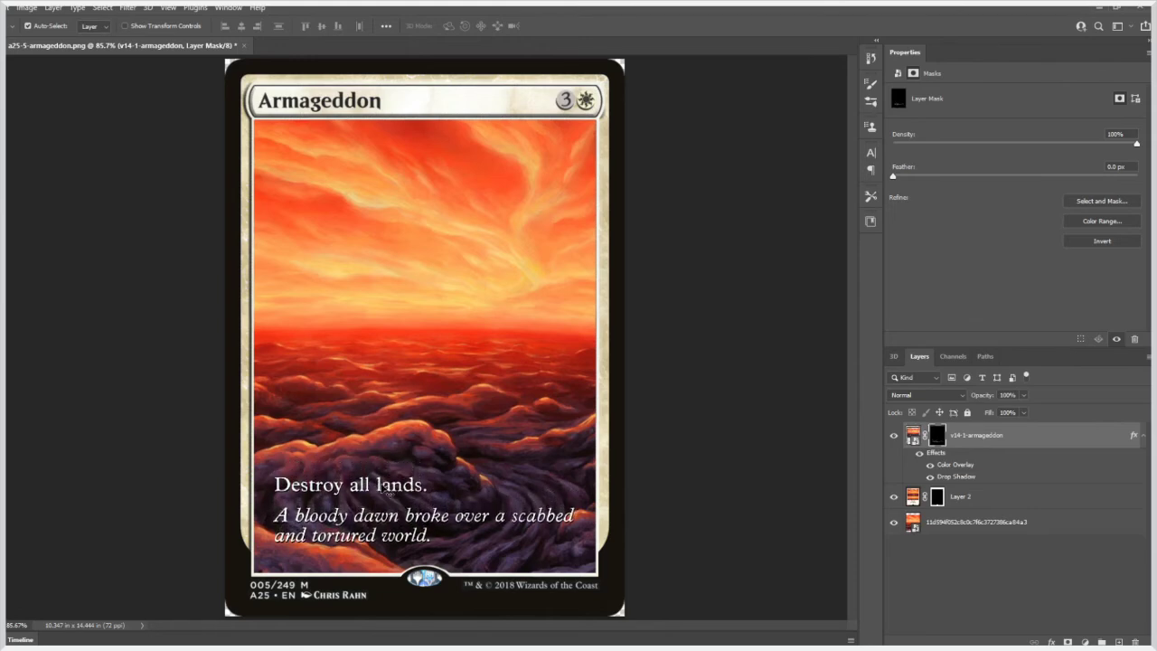